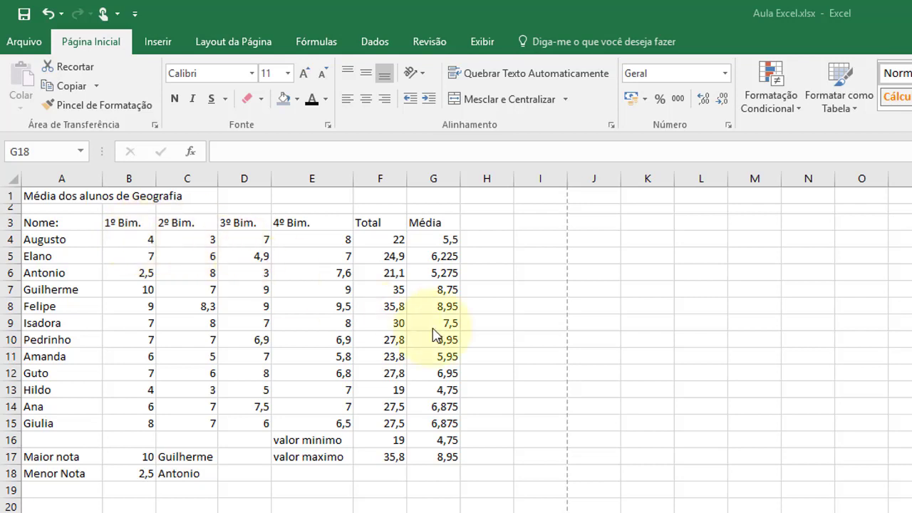
Clear the formatting from cell C17 containing Guilherme using Limpar Formatos.
{"action": "left_click", "coordinate": [187, 457]}
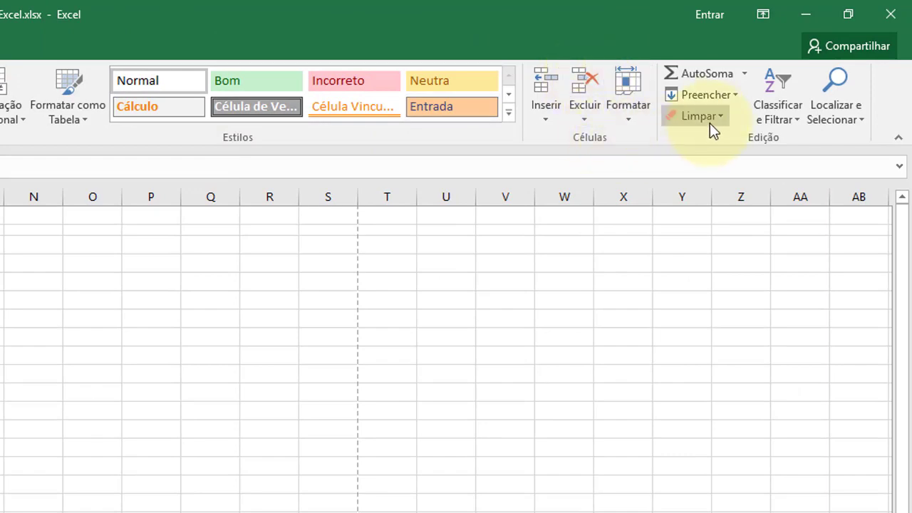
{"action": "left_click", "coordinate": [712, 118]}
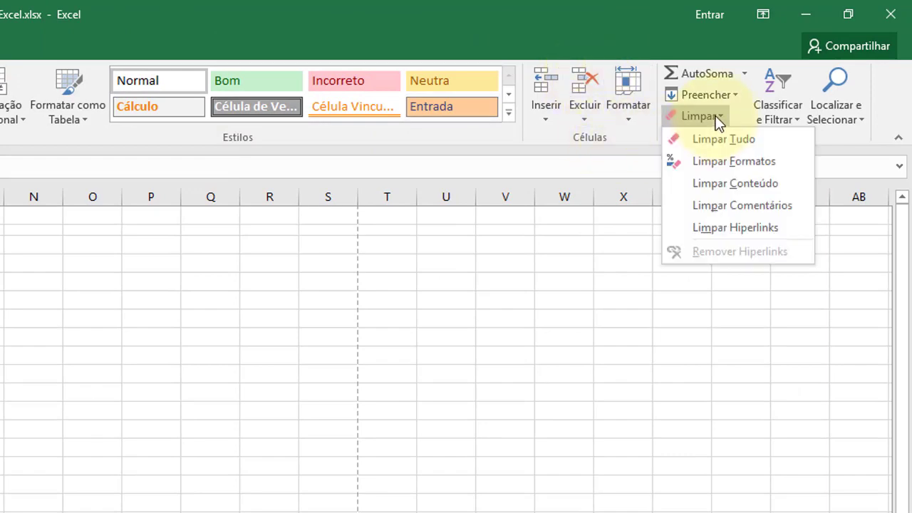
{"action": "left_click", "coordinate": [735, 162]}
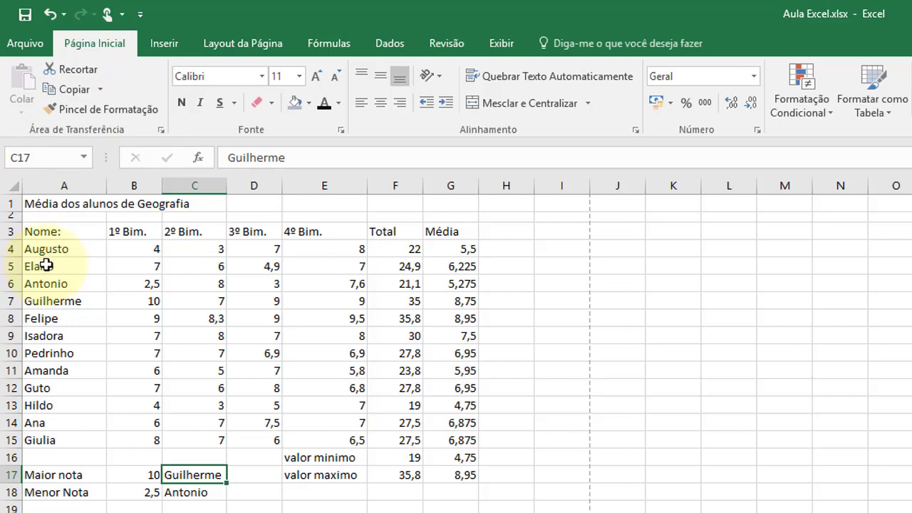
Merge and centre A1:G1, then give the title a red fill and 16-pt bold yellow text.
{"action": "left_click_drag", "start_coordinate": [46, 206], "coordinate": [447, 206]}
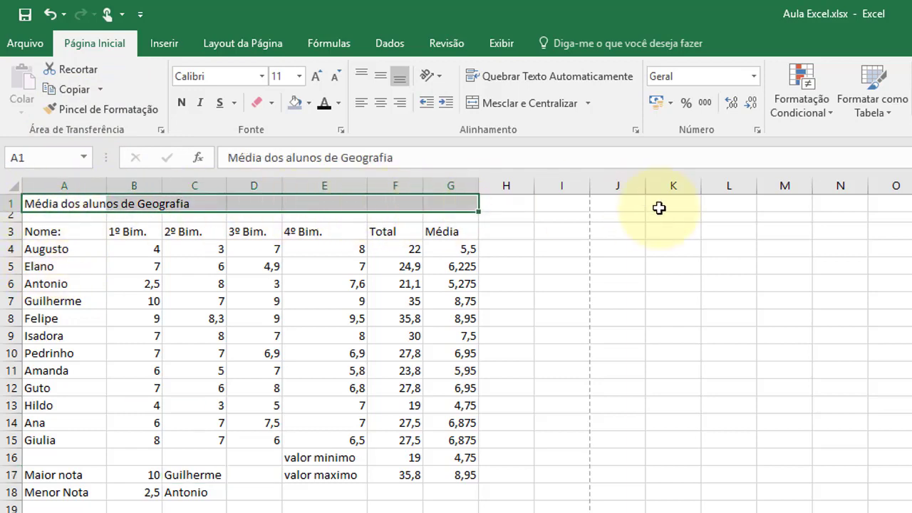
{"action": "left_click", "coordinate": [547, 105]}
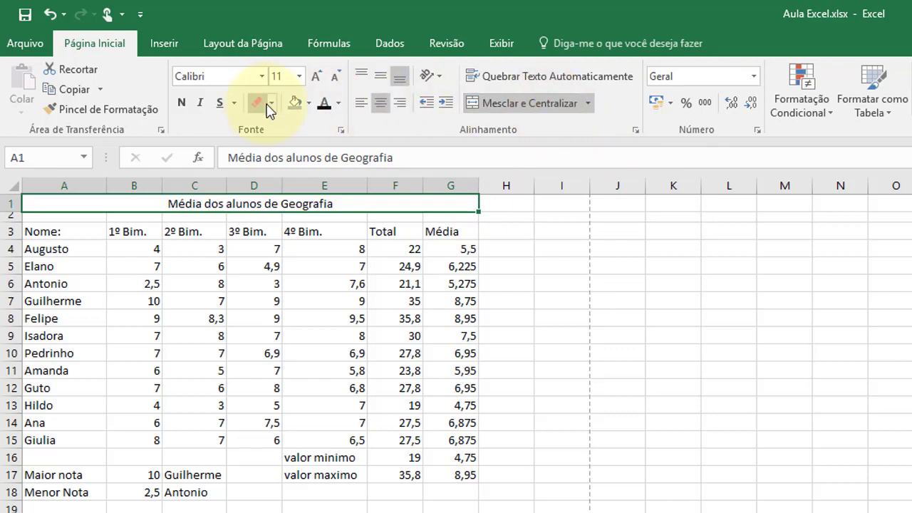
{"action": "left_click", "coordinate": [310, 108]}
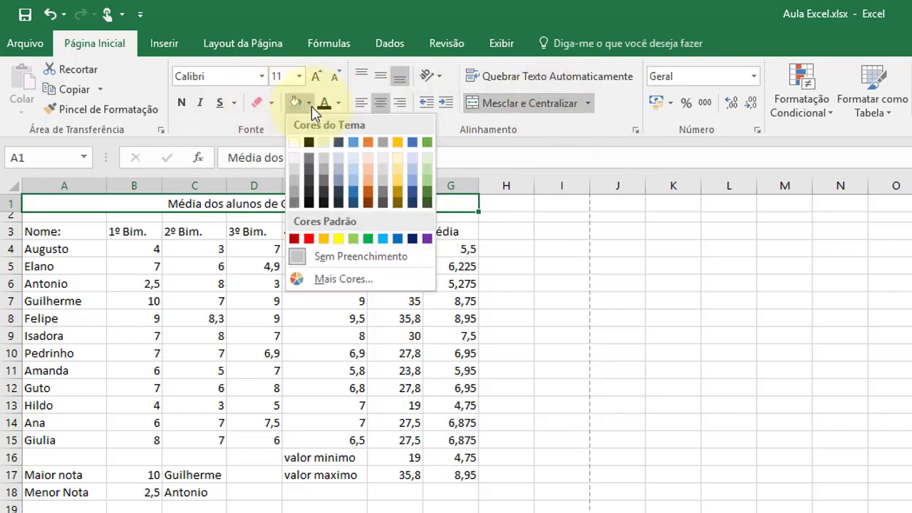
{"action": "left_click", "coordinate": [310, 240]}
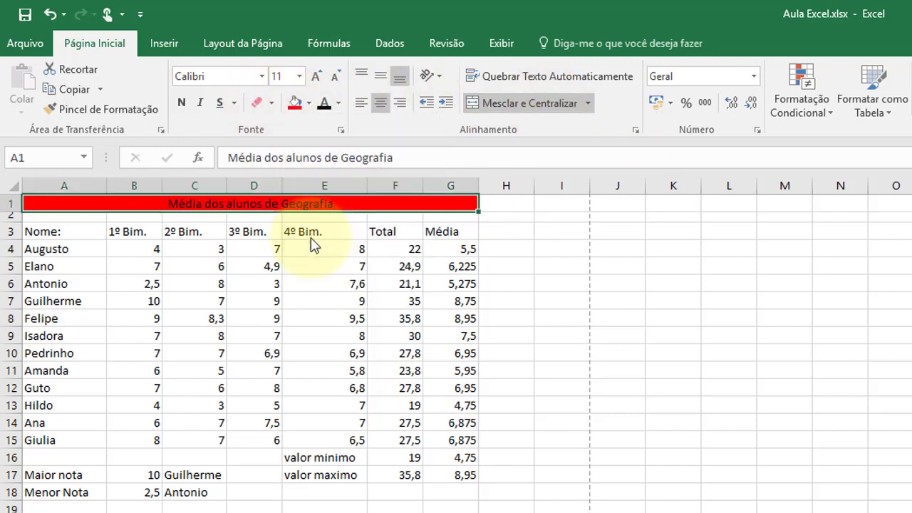
{"action": "left_click", "coordinate": [298, 76]}
{"action": "left_click", "coordinate": [280, 195]}
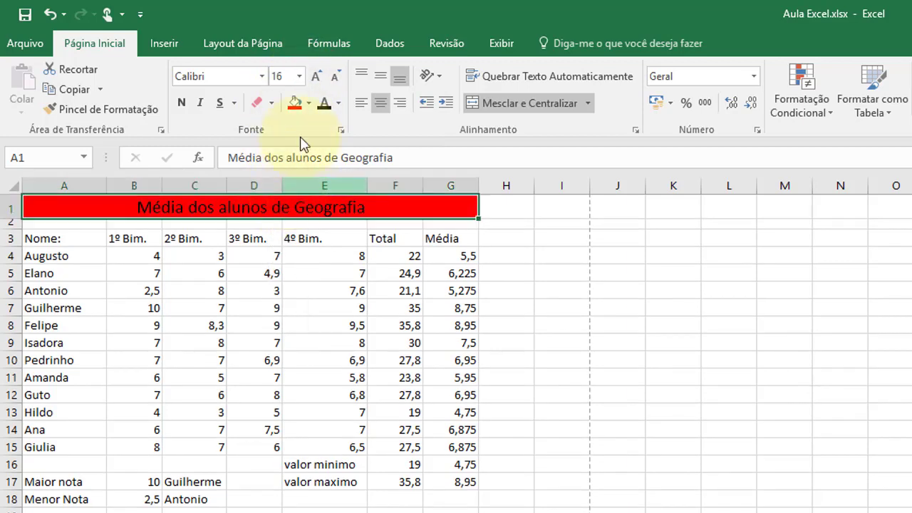
{"action": "left_click", "coordinate": [181, 103]}
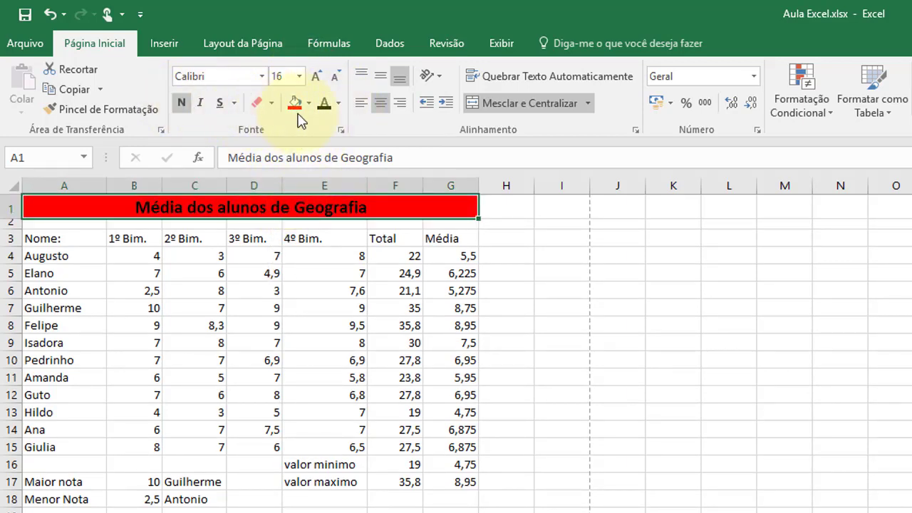
{"action": "left_click", "coordinate": [341, 103]}
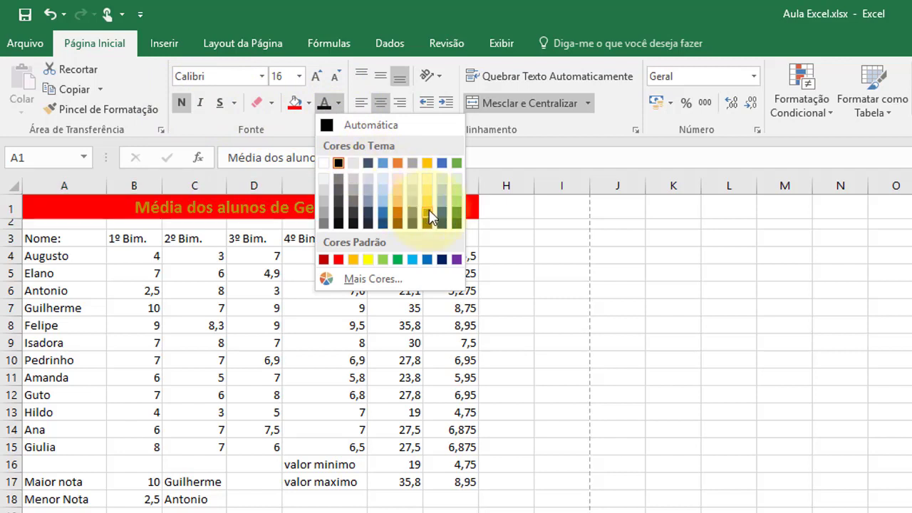
{"action": "left_click", "coordinate": [368, 259]}
{"action": "left_click", "coordinate": [576, 255]}
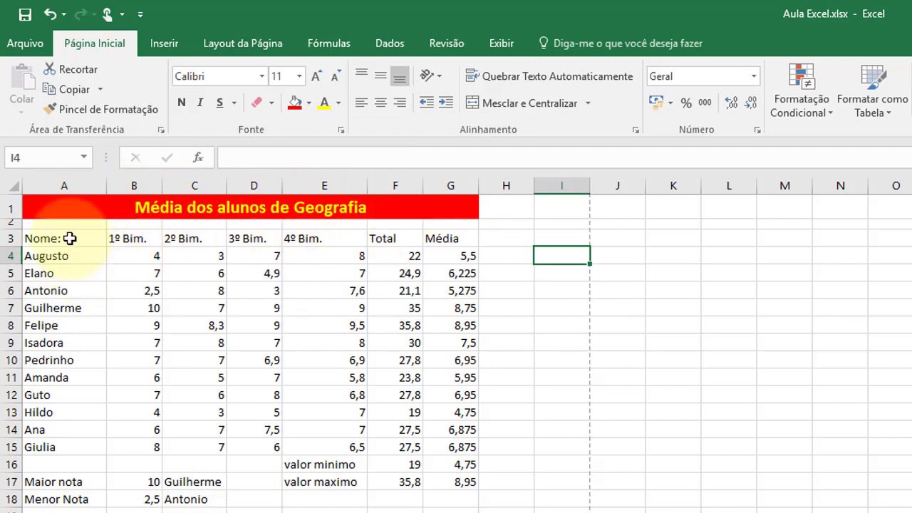
Apply Todas as Bordas to the grades table A3:G15.
{"action": "left_click_drag", "start_coordinate": [62, 238], "coordinate": [459, 447]}
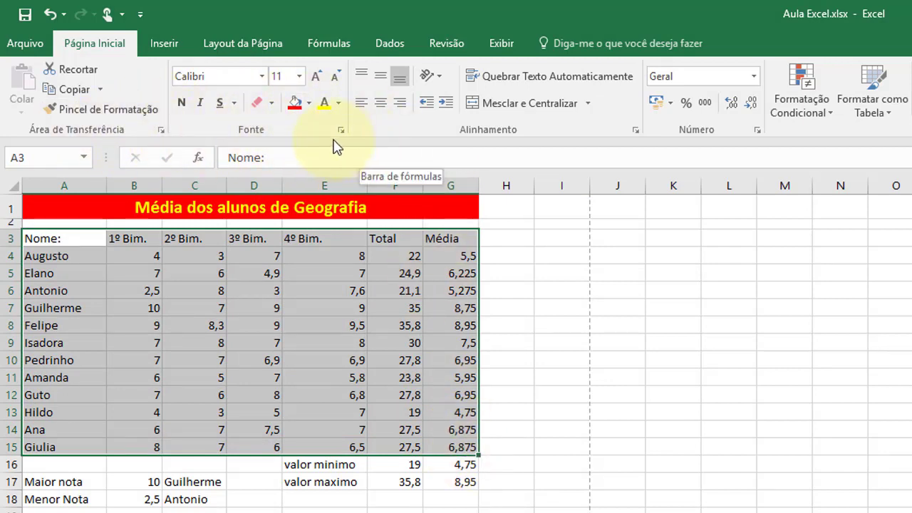
{"action": "left_click", "coordinate": [272, 104]}
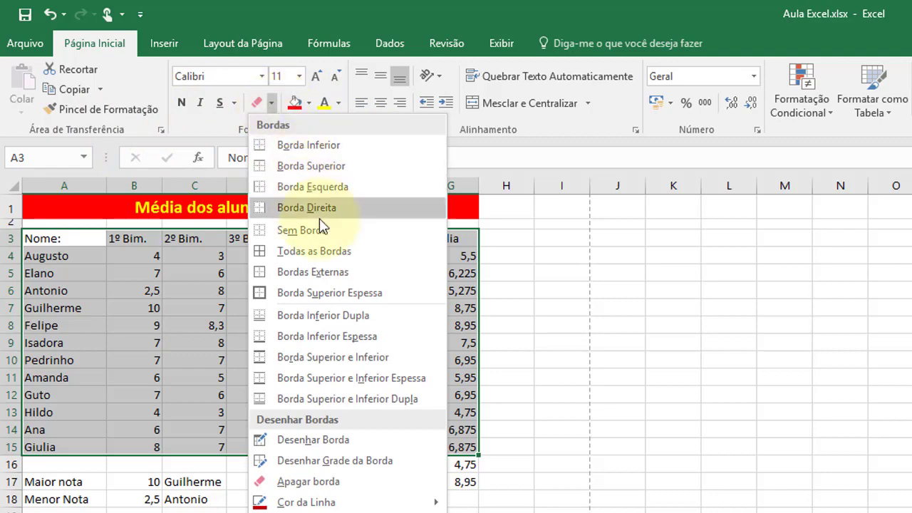
{"action": "left_click", "coordinate": [329, 255]}
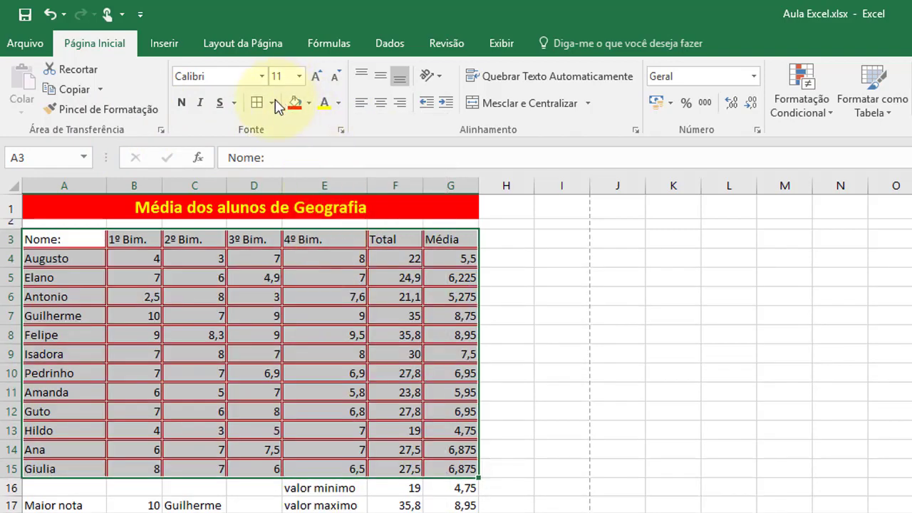
{"action": "left_click", "coordinate": [585, 313]}
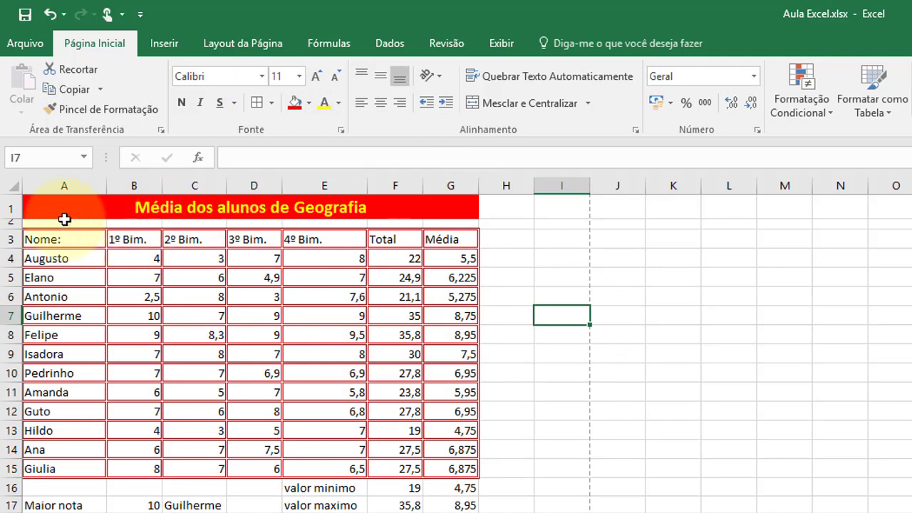
Redo the A3:G15 borders with black line colour and a thin solid line style.
{"action": "left_click_drag", "start_coordinate": [77, 239], "coordinate": [456, 469]}
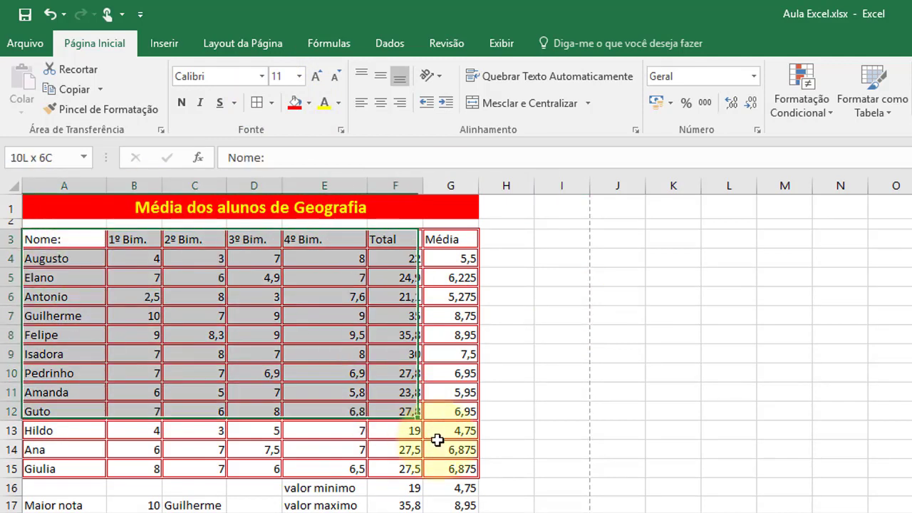
{"action": "left_click", "coordinate": [273, 104]}
{"action": "mouse_move", "coordinate": [340, 503]}
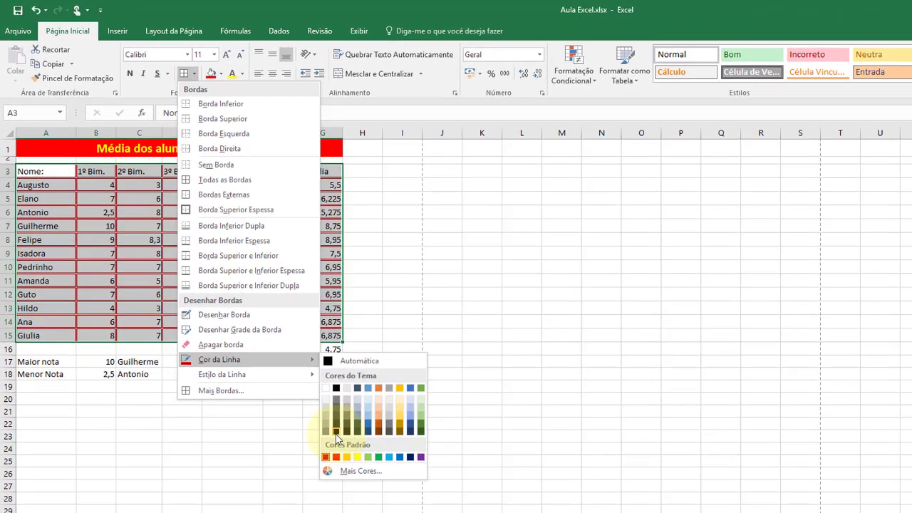
{"action": "left_click", "coordinate": [337, 431]}
{"action": "left_click", "coordinate": [194, 74]}
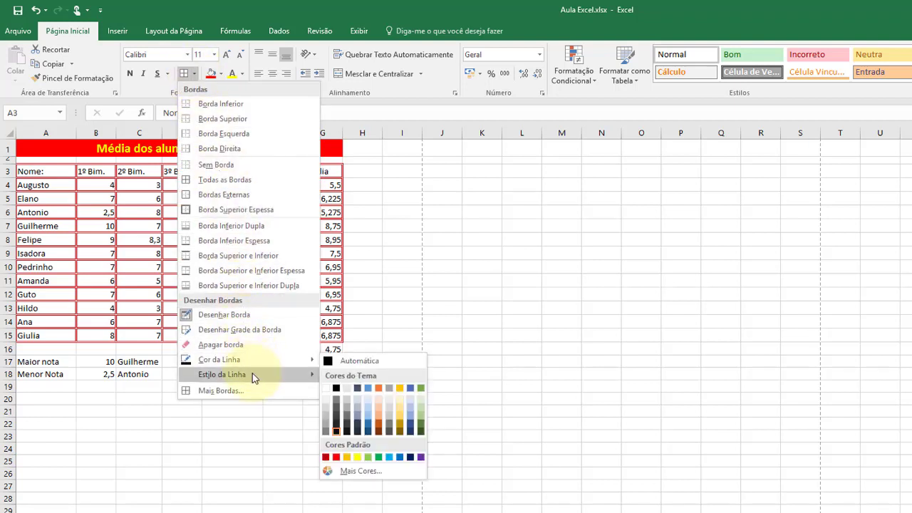
{"action": "mouse_move", "coordinate": [255, 376]}
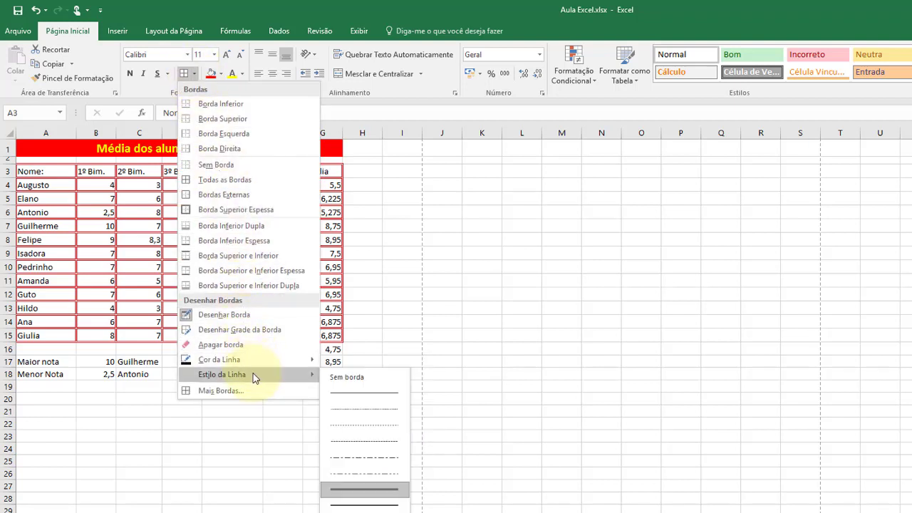
{"action": "left_click", "coordinate": [368, 394]}
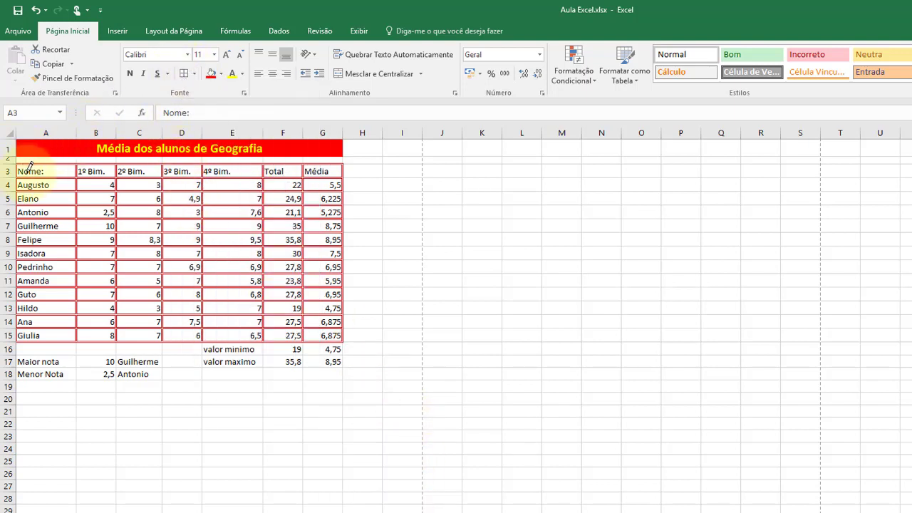
{"action": "key", "text": "Escape"}
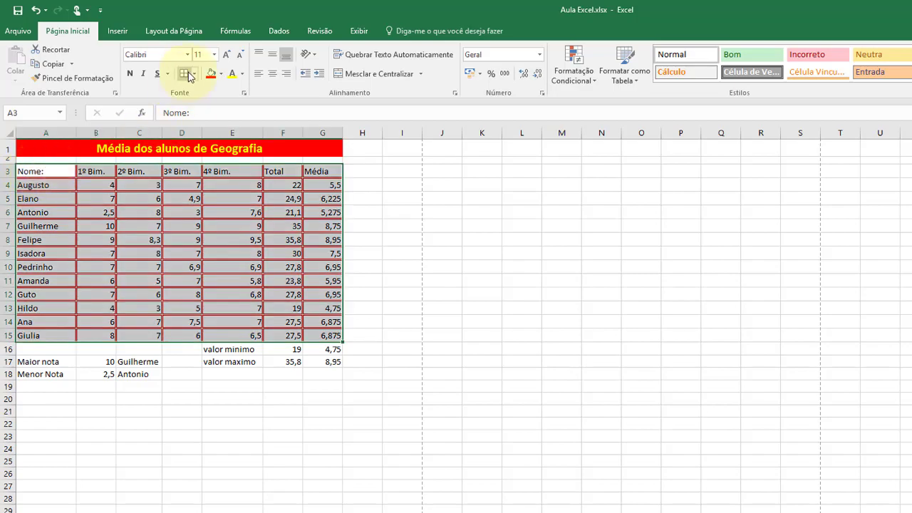
{"action": "left_click", "coordinate": [186, 75]}
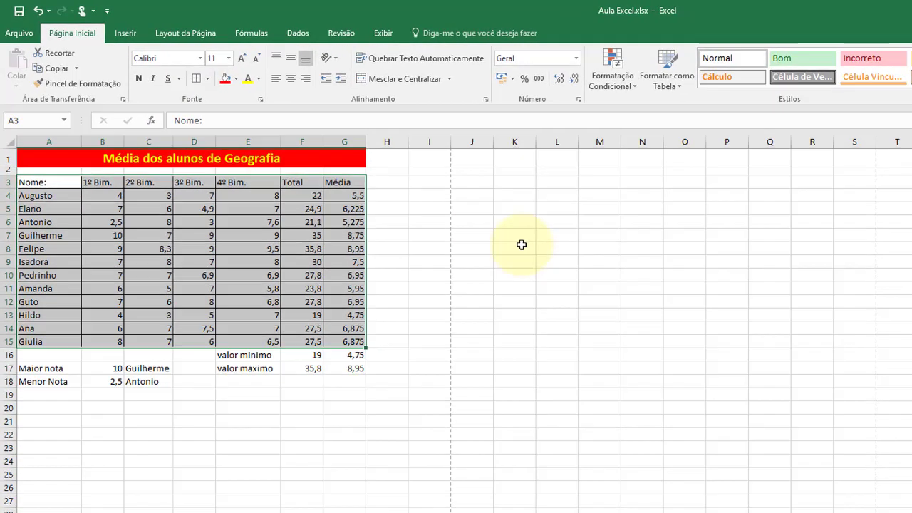
{"action": "left_click", "coordinate": [522, 244]}
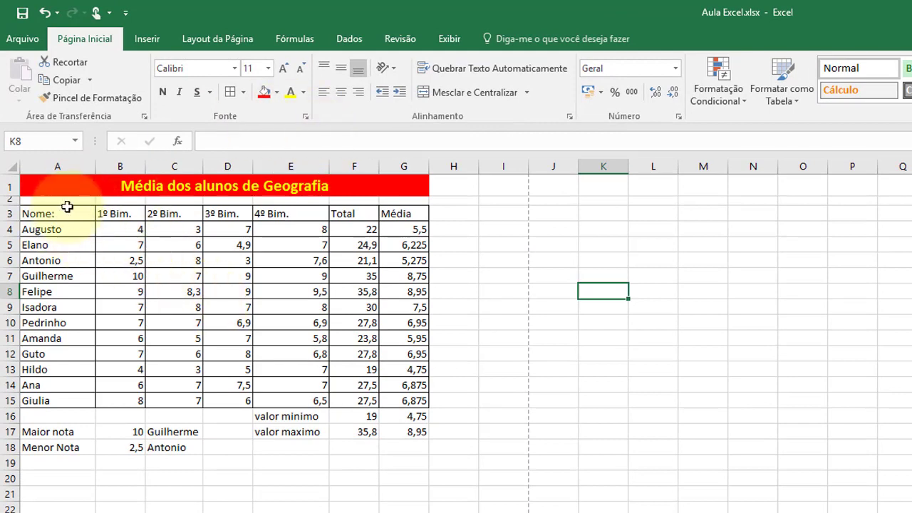
Reapply borders to every cell of the grades table.
{"action": "mouse_move", "coordinate": [67, 206]}
{"action": "left_mouse_down"}
{"action": "mouse_move", "coordinate": [226, 282]}
{"action": "mouse_move", "coordinate": [413, 401]}
{"action": "left_mouse_up"}
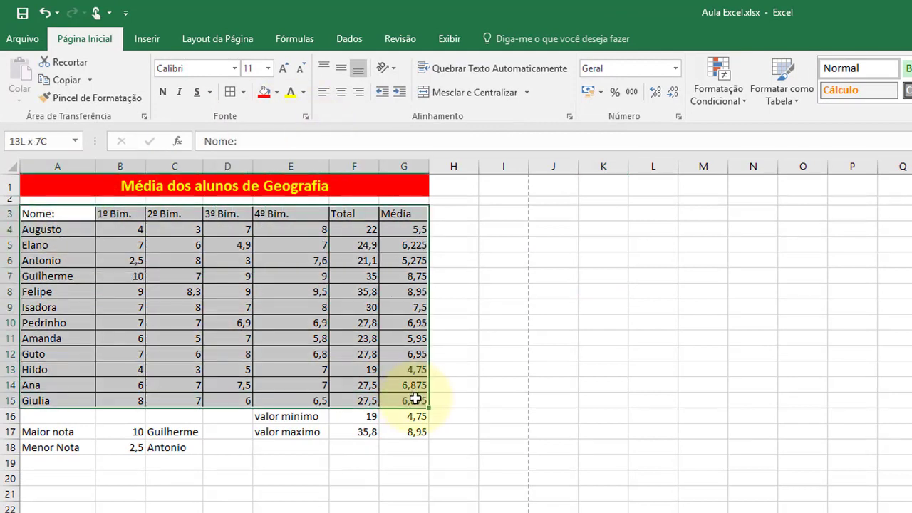
{"action": "left_click", "coordinate": [243, 92]}
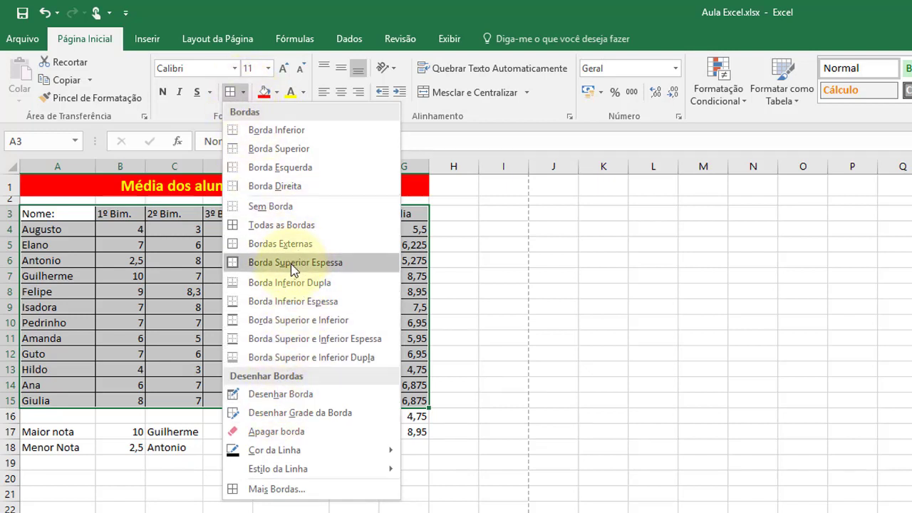
{"action": "left_click", "coordinate": [289, 224]}
{"action": "left_click", "coordinate": [563, 260]}
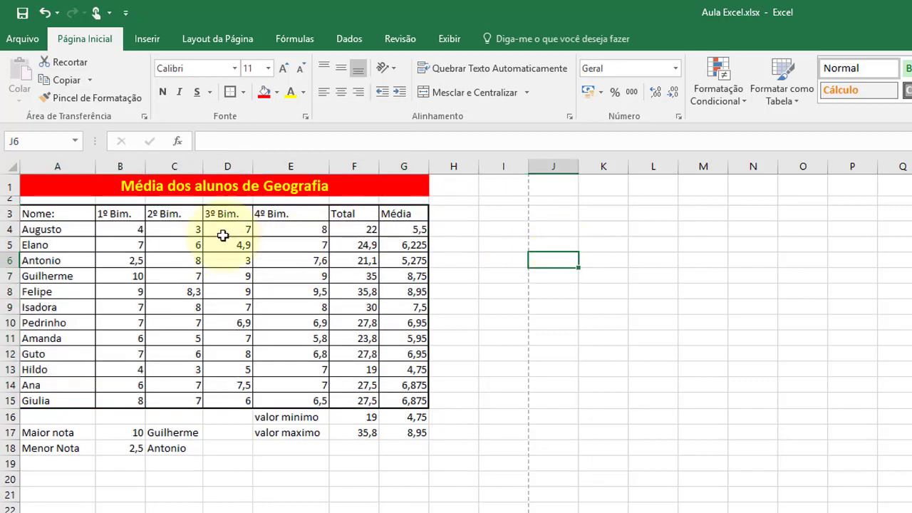
Centre the column headers 1º Bim. through Média in B3:G3.
{"action": "left_click_drag", "start_coordinate": [54, 215], "coordinate": [407, 215]}
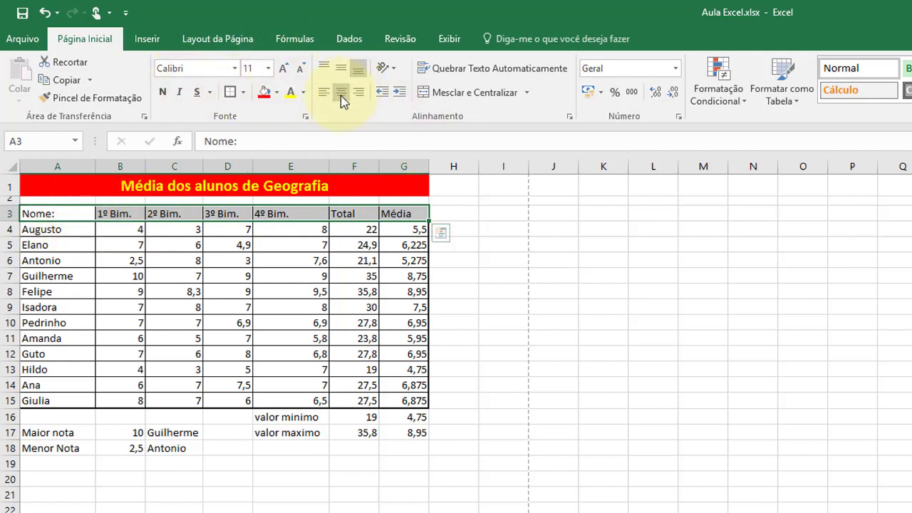
{"action": "left_click_drag", "start_coordinate": [110, 213], "coordinate": [412, 213]}
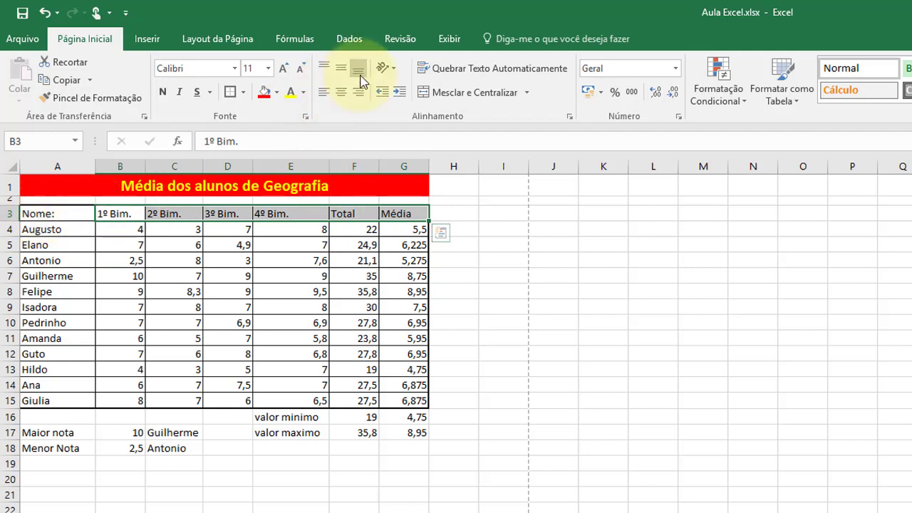
{"action": "left_click", "coordinate": [340, 92]}
{"action": "left_click", "coordinate": [174, 229]}
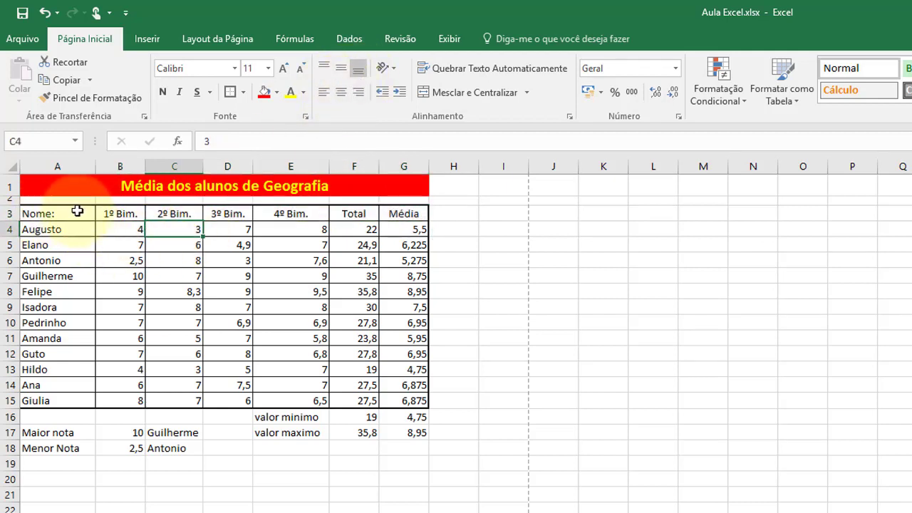
Make header row A3:G3 bold italic with a gold fill.
{"action": "left_click_drag", "start_coordinate": [77, 211], "coordinate": [388, 212]}
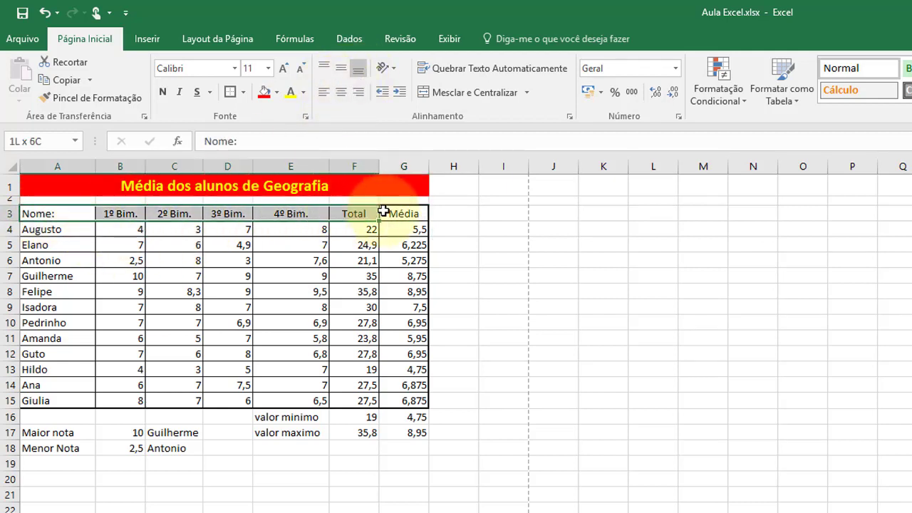
{"action": "left_click", "coordinate": [163, 95]}
{"action": "left_click", "coordinate": [181, 94]}
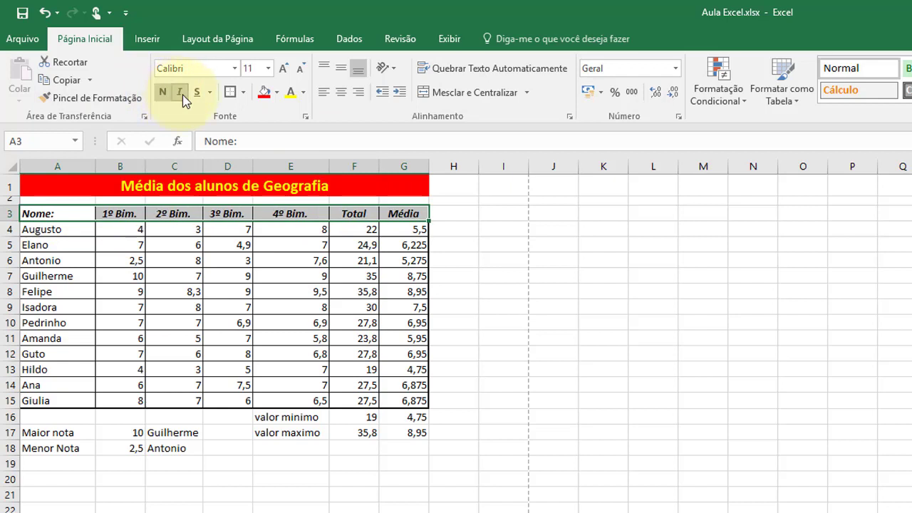
{"action": "left_click", "coordinate": [278, 92]}
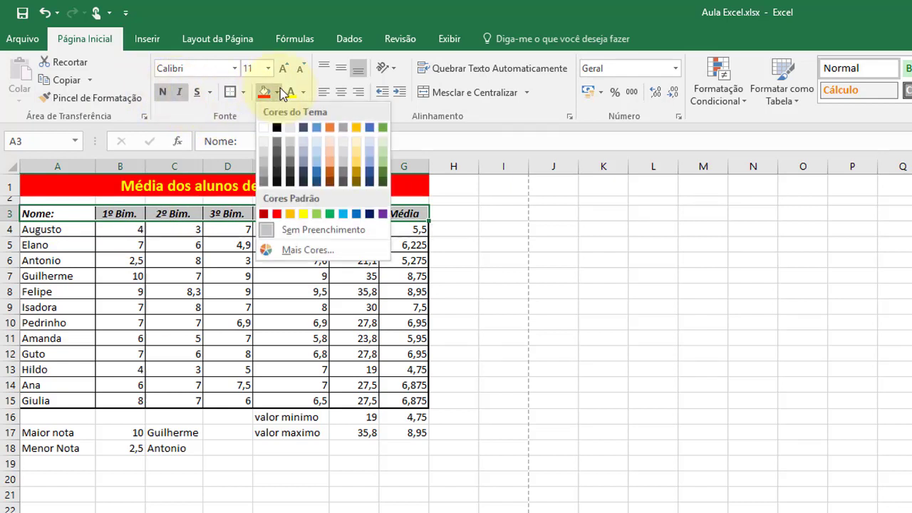
{"action": "left_click", "coordinate": [288, 215]}
{"action": "left_click", "coordinate": [503, 244]}
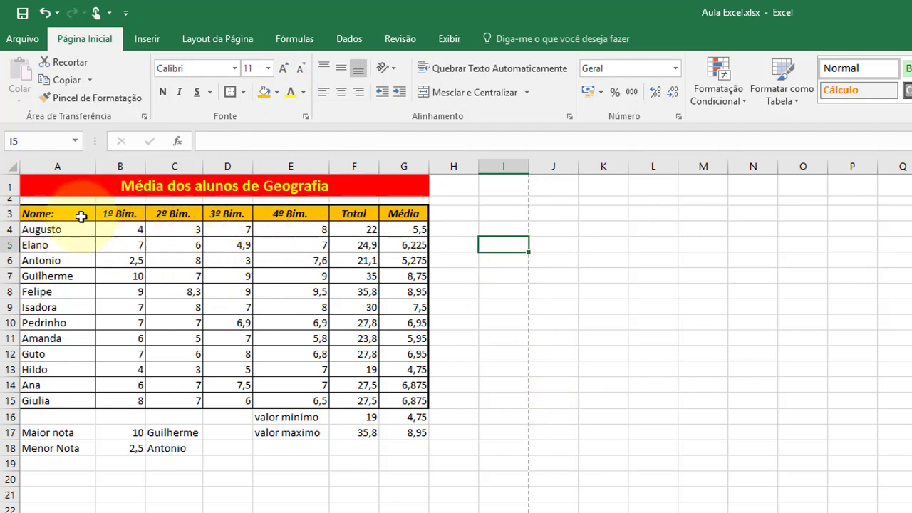
Make the student names A4:A15 bold italic with a light yellow fill.
{"action": "left_click_drag", "start_coordinate": [55, 228], "coordinate": [61, 403]}
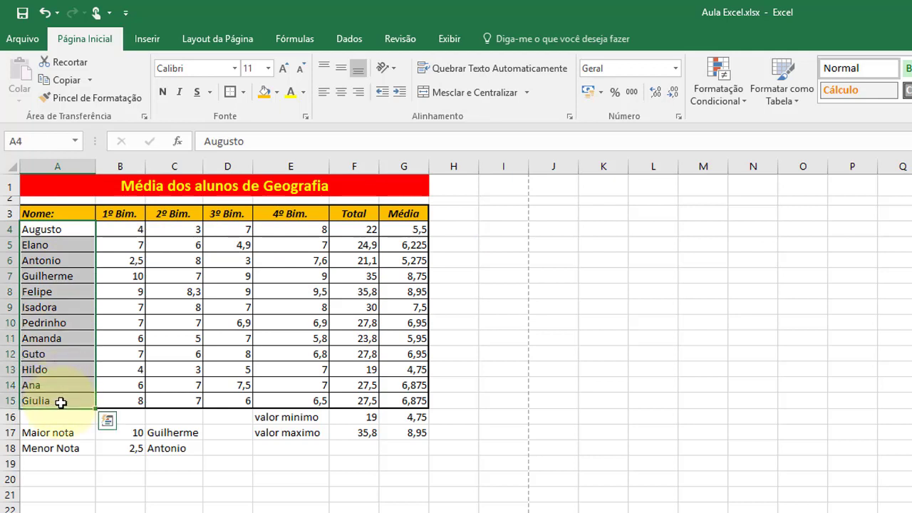
{"action": "left_click", "coordinate": [163, 92]}
{"action": "left_click", "coordinate": [180, 93]}
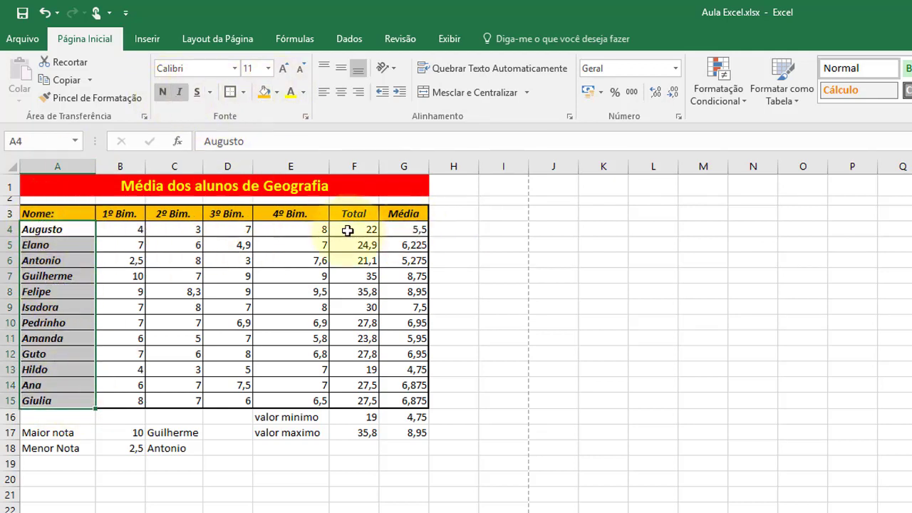
{"action": "left_click", "coordinate": [278, 92]}
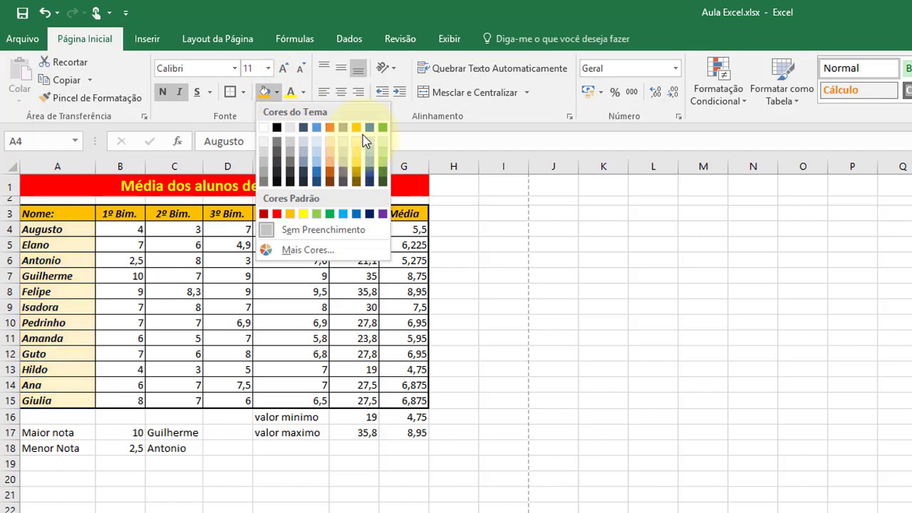
{"action": "left_click", "coordinate": [361, 141]}
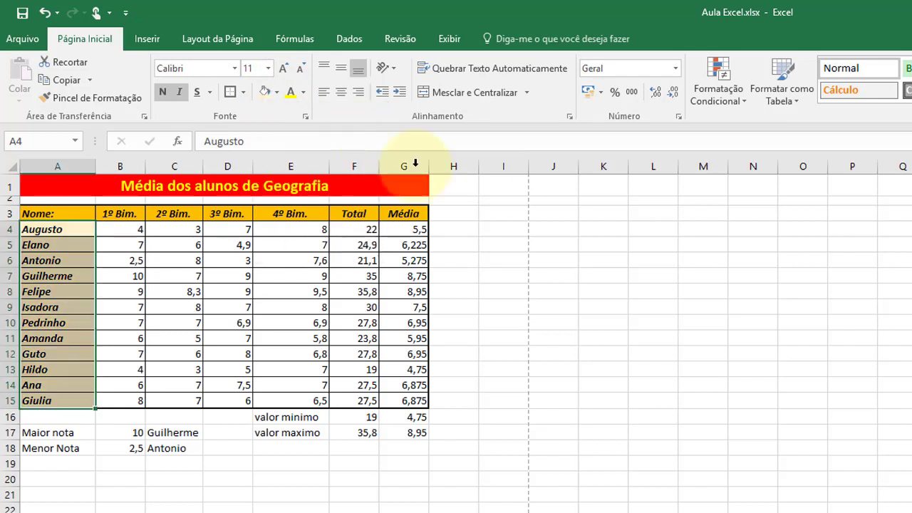
{"action": "left_click", "coordinate": [597, 245]}
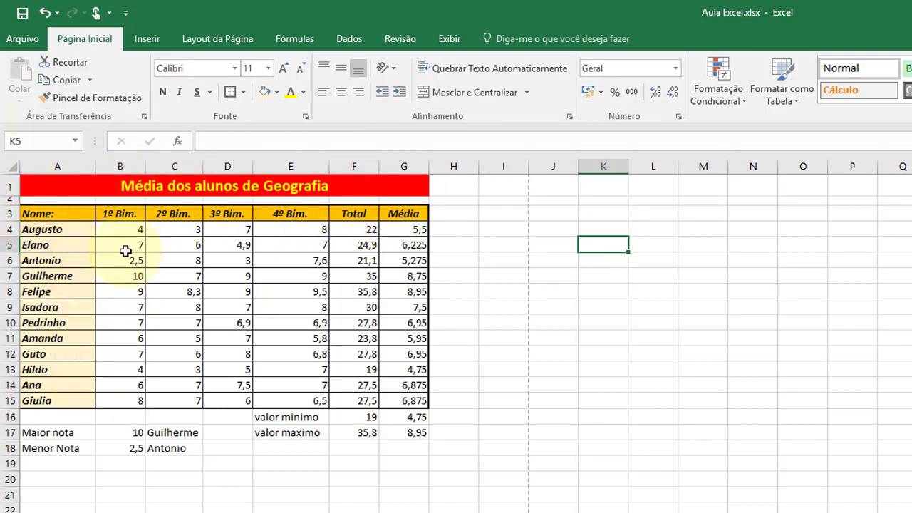
Centre all grade and result values in B4:G15.
{"action": "left_click_drag", "start_coordinate": [134, 229], "coordinate": [416, 401]}
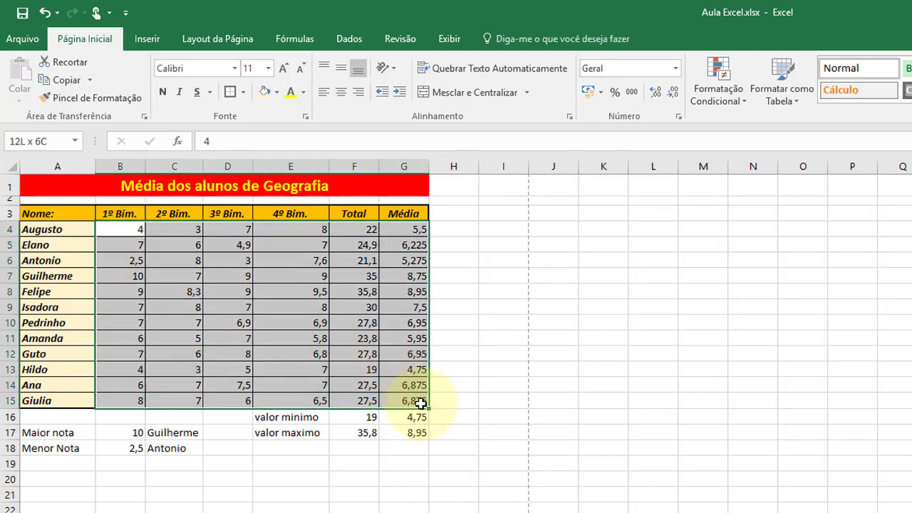
{"action": "left_click", "coordinate": [340, 94]}
{"action": "left_click", "coordinate": [506, 291]}
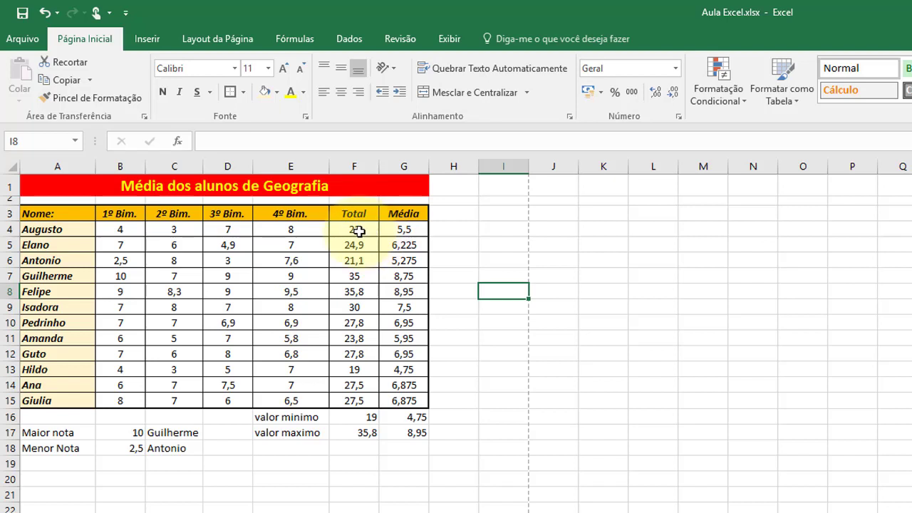
Make the Total and Média figures in F4:G15 bold, then select G4:G15.
{"action": "left_click_drag", "start_coordinate": [360, 230], "coordinate": [404, 401]}
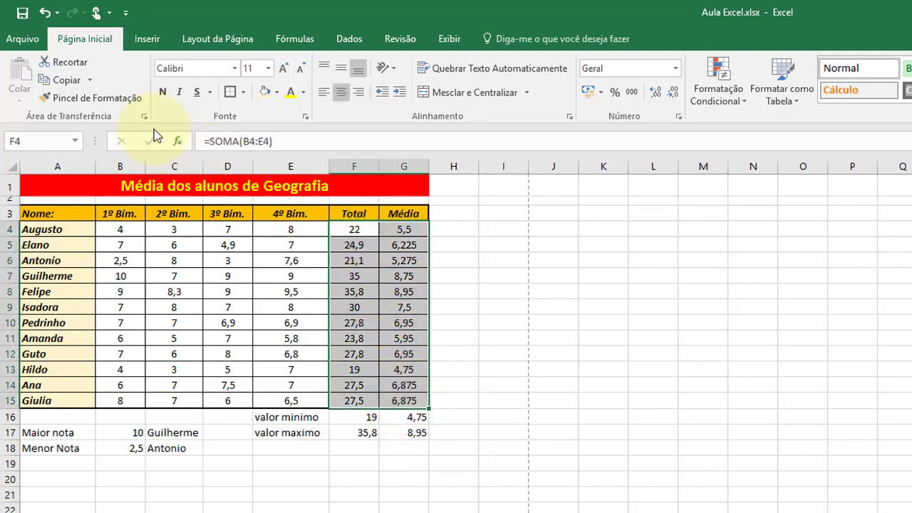
{"action": "left_click", "coordinate": [162, 93]}
{"action": "left_click", "coordinate": [534, 290]}
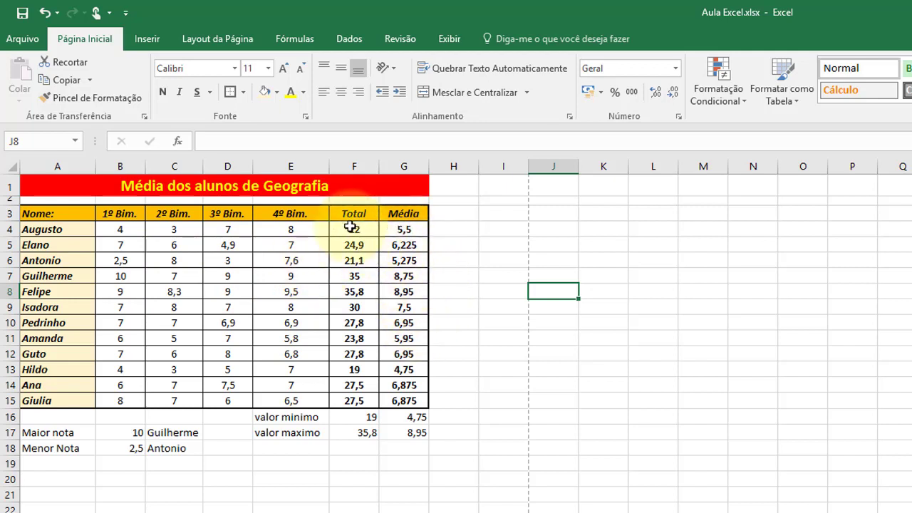
{"action": "left_click_drag", "start_coordinate": [354, 229], "coordinate": [403, 401]}
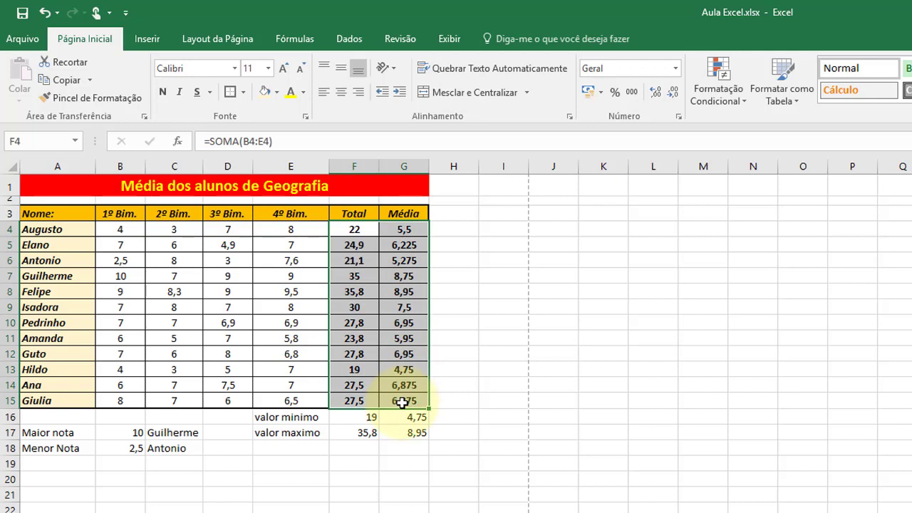
{"action": "left_click", "coordinate": [529, 257]}
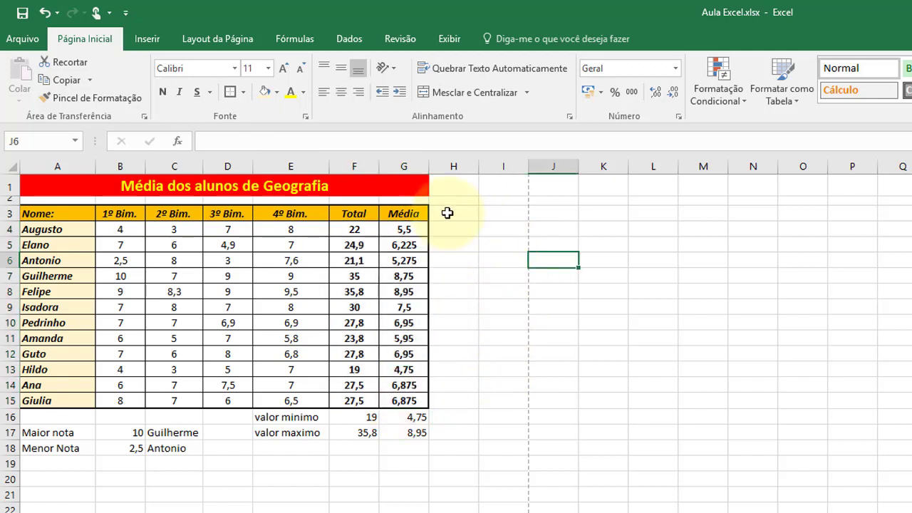
{"action": "left_click_drag", "start_coordinate": [419, 229], "coordinate": [421, 400]}
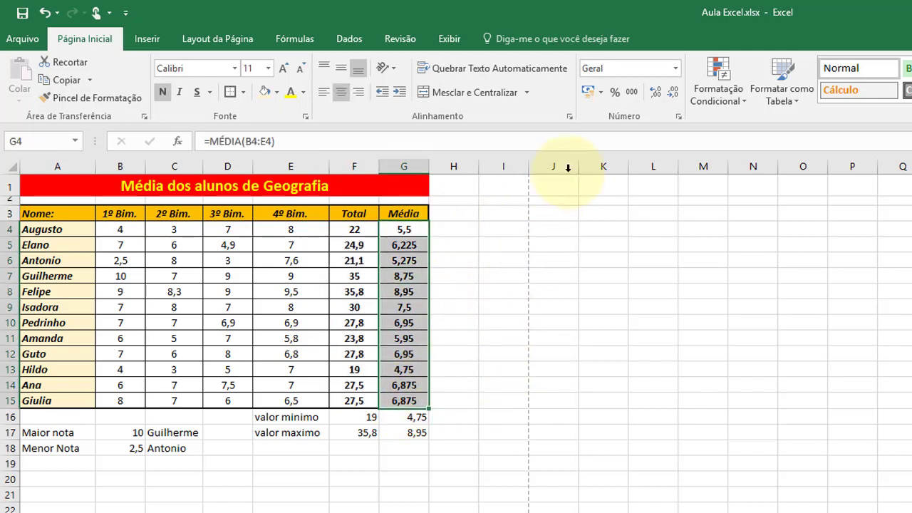
Adjust decimals so the G4:G15 averages show one decimal, such as 5,5 and 9,0.
{"action": "left_click", "coordinate": [666, 95]}
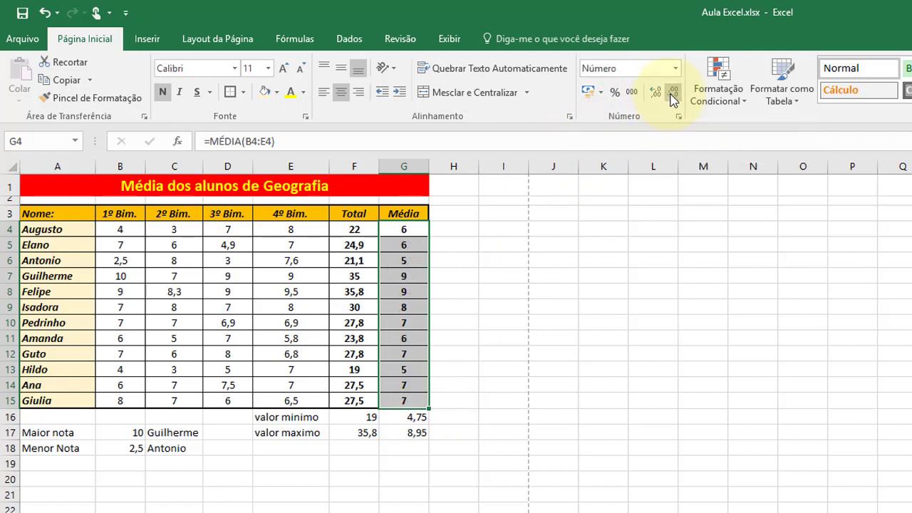
{"action": "left_click", "coordinate": [654, 91]}
{"action": "left_click", "coordinate": [655, 95]}
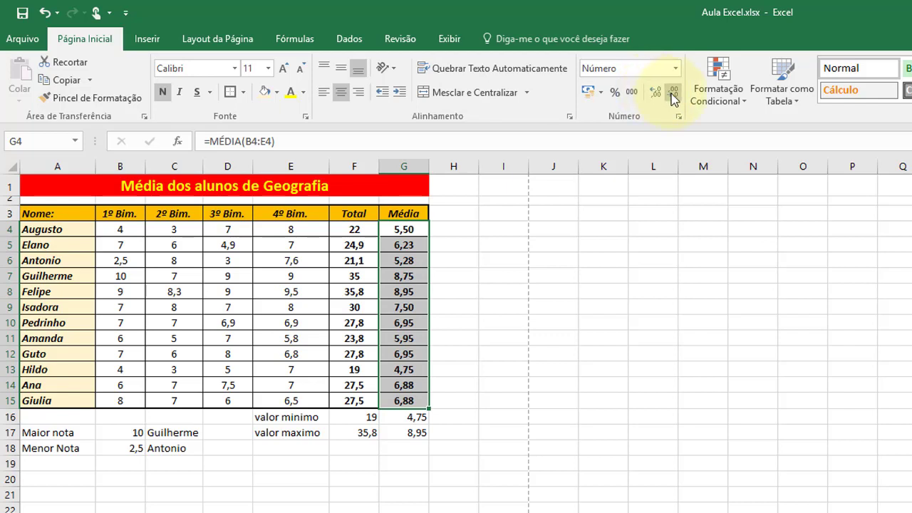
{"action": "left_click", "coordinate": [673, 95]}
{"action": "left_click", "coordinate": [589, 353]}
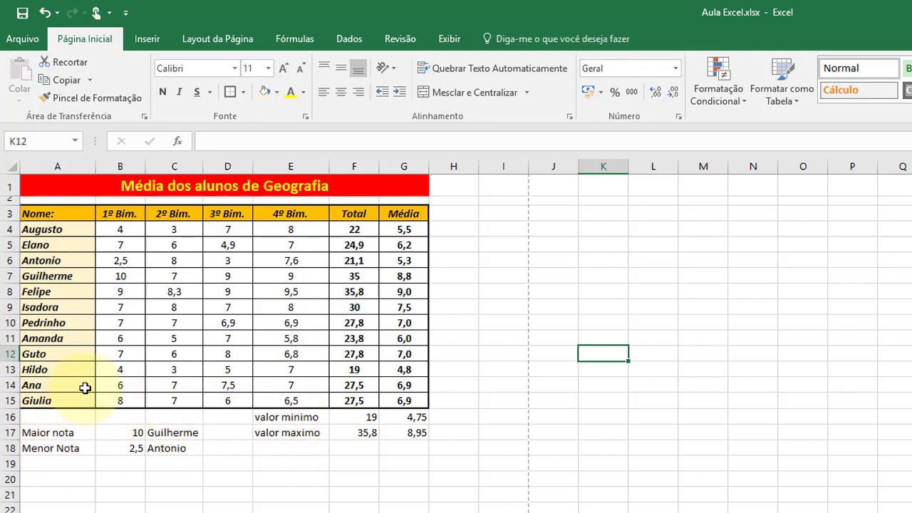
Use Format Painter to copy A14:C15's formatting onto the Maior/Menor Nota block A17:C18.
{"action": "left_click_drag", "start_coordinate": [54, 432], "coordinate": [175, 447]}
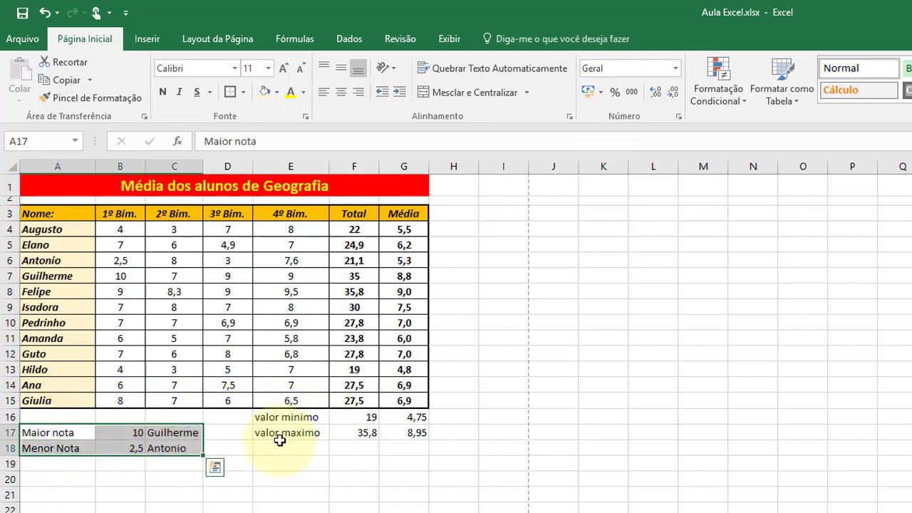
{"action": "left_click_drag", "start_coordinate": [284, 415], "coordinate": [417, 432]}
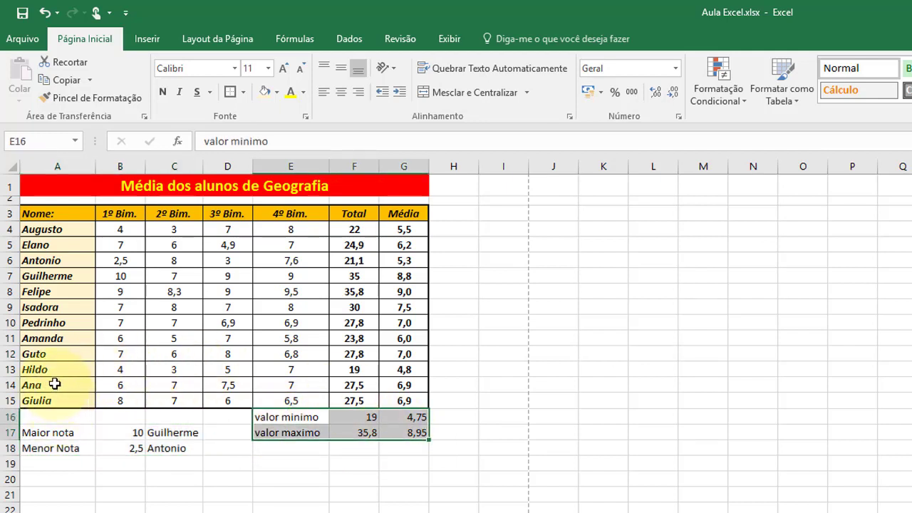
{"action": "left_click", "coordinate": [49, 433]}
{"action": "left_click", "coordinate": [45, 444]}
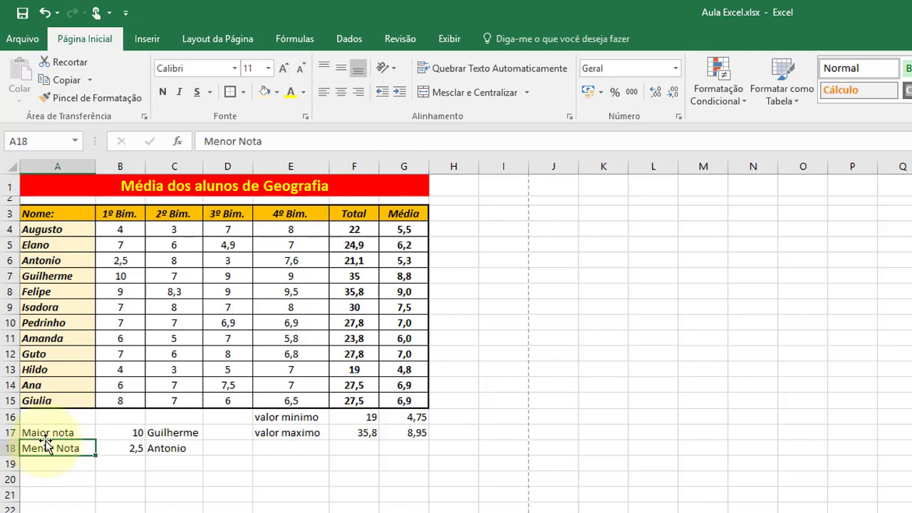
{"action": "left_click", "coordinate": [38, 433]}
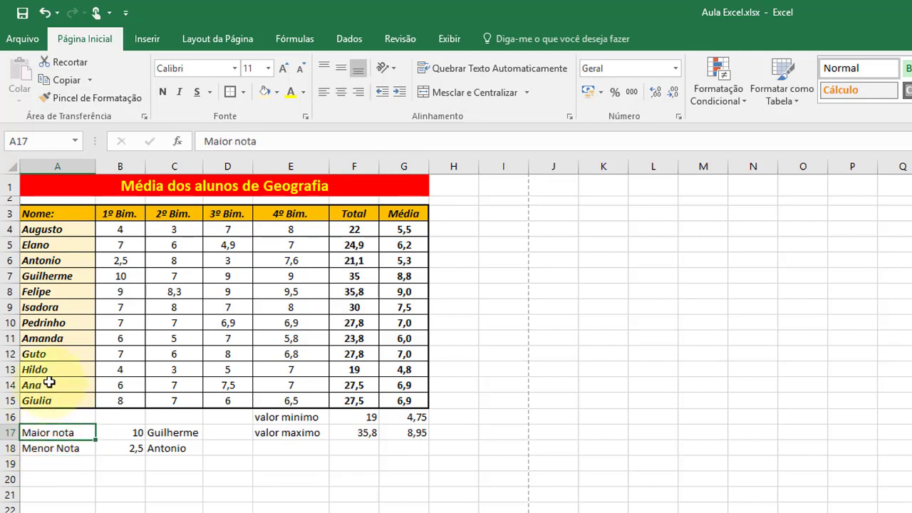
{"action": "mouse_move", "coordinate": [52, 433]}
{"action": "left_mouse_down"}
{"action": "mouse_move", "coordinate": [55, 451]}
{"action": "mouse_move", "coordinate": [177, 447]}
{"action": "left_mouse_up"}
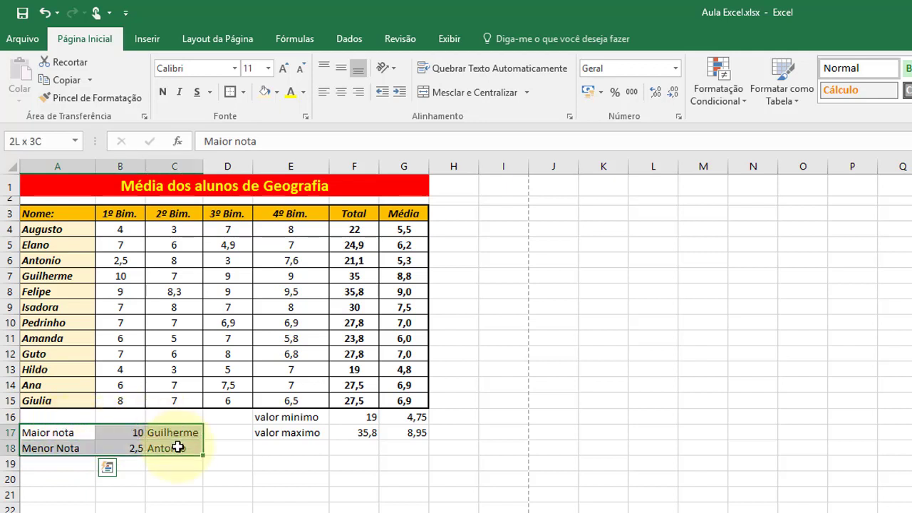
{"action": "left_click_drag", "start_coordinate": [61, 389], "coordinate": [196, 407]}
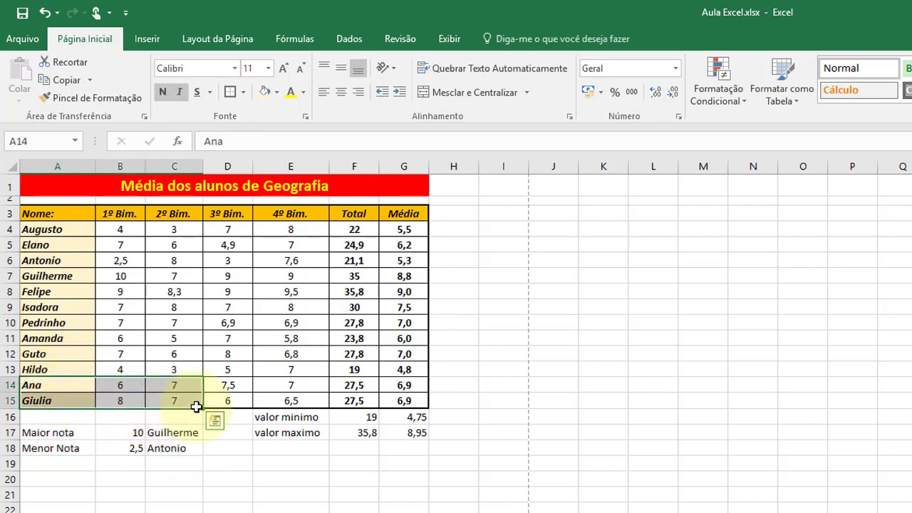
{"action": "left_click", "coordinate": [71, 97]}
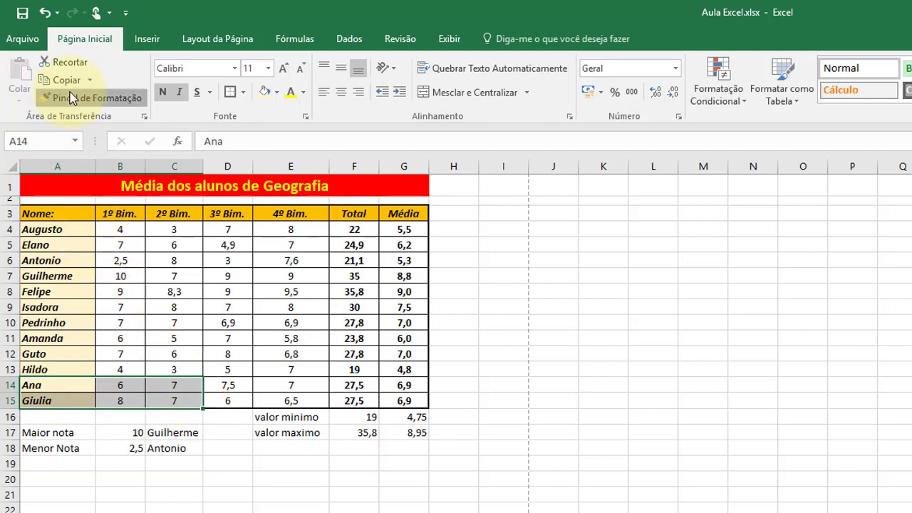
{"action": "left_click_drag", "start_coordinate": [61, 433], "coordinate": [171, 449]}
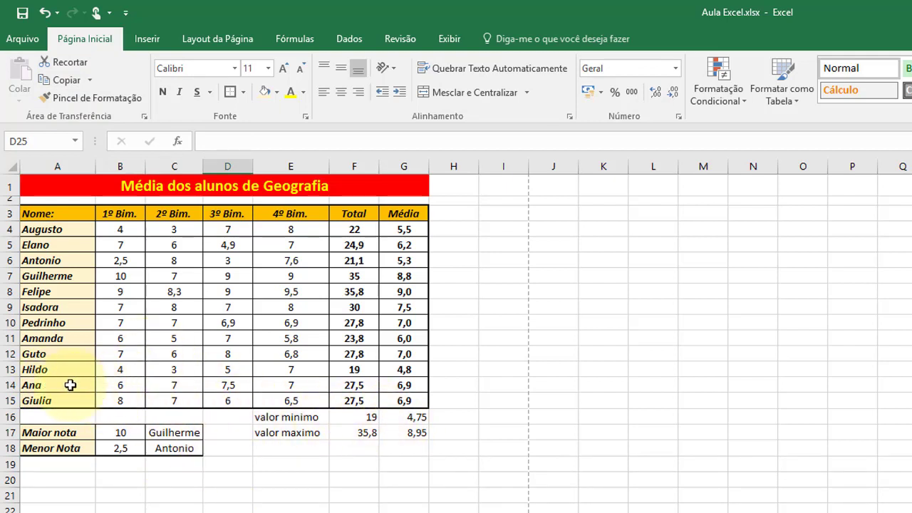
Paint the same A14:C15 formatting onto the valor mínimo/máximo block E16:G17.
{"action": "mouse_move", "coordinate": [71, 384]}
{"action": "left_mouse_down"}
{"action": "mouse_move", "coordinate": [133, 404]}
{"action": "mouse_move", "coordinate": [173, 400]}
{"action": "left_mouse_up"}
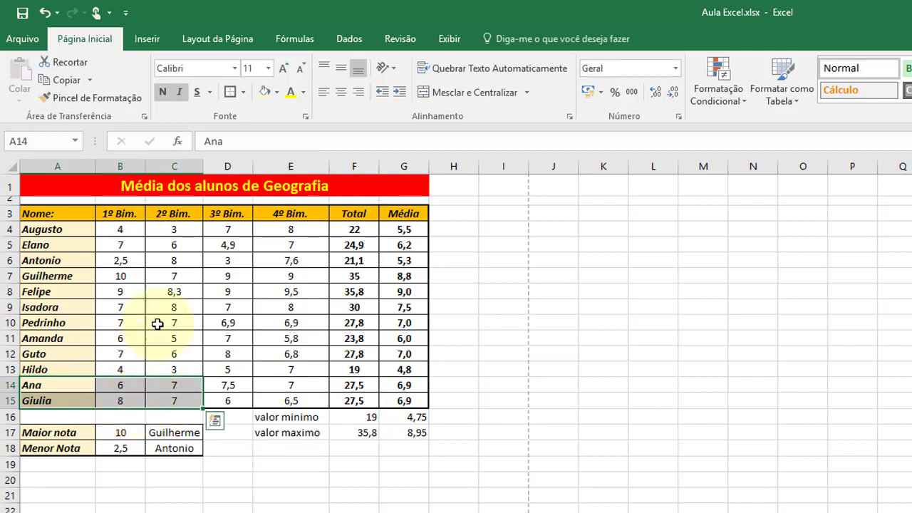
{"action": "left_click", "coordinate": [61, 97]}
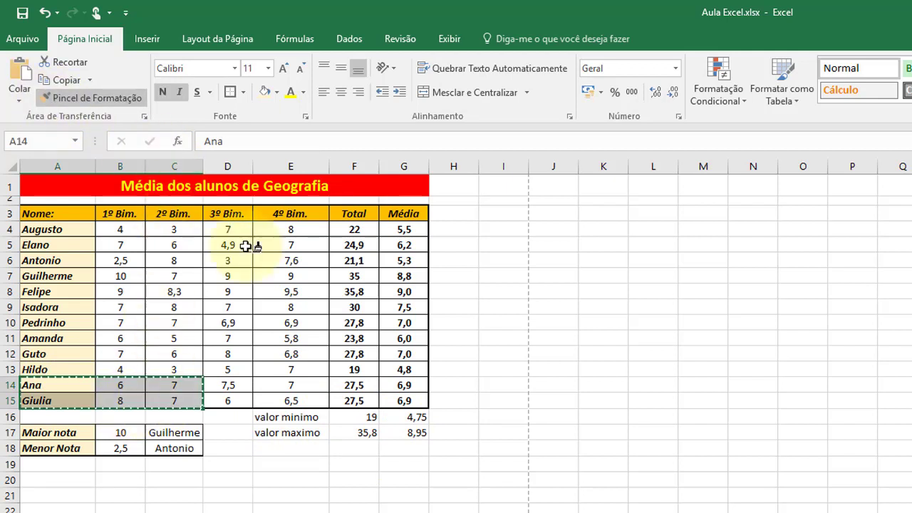
{"action": "left_click", "coordinate": [284, 417]}
{"action": "left_click", "coordinate": [346, 511]}
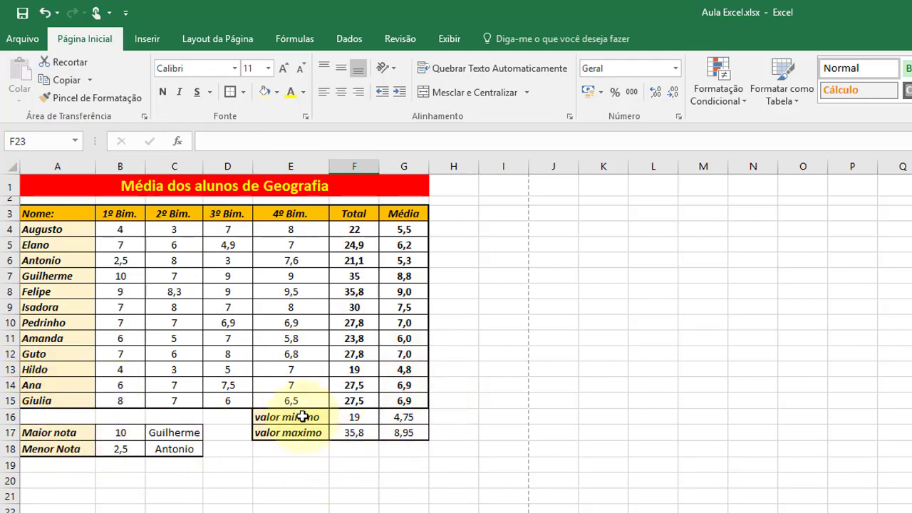
{"action": "left_click", "coordinate": [265, 511]}
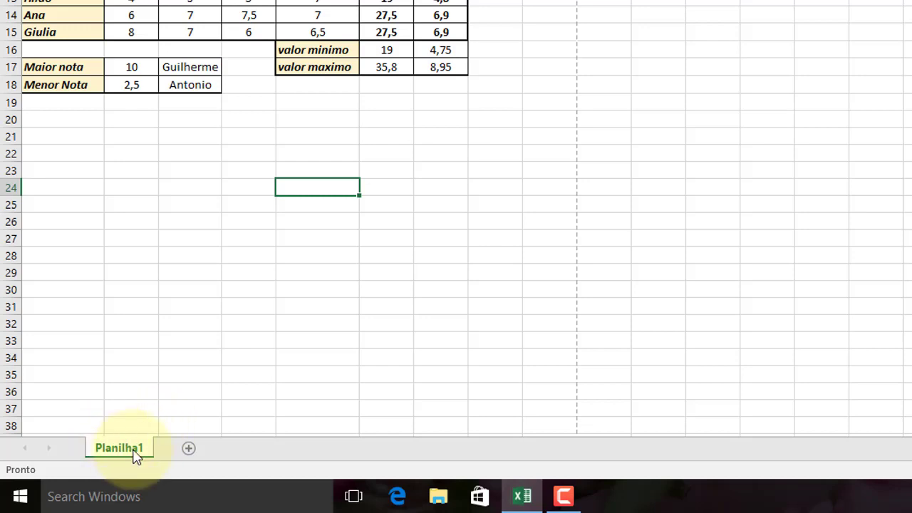
Rename the Planilha1 worksheet tab to 'Media Geografia'.
{"action": "right_click", "coordinate": [133, 452]}
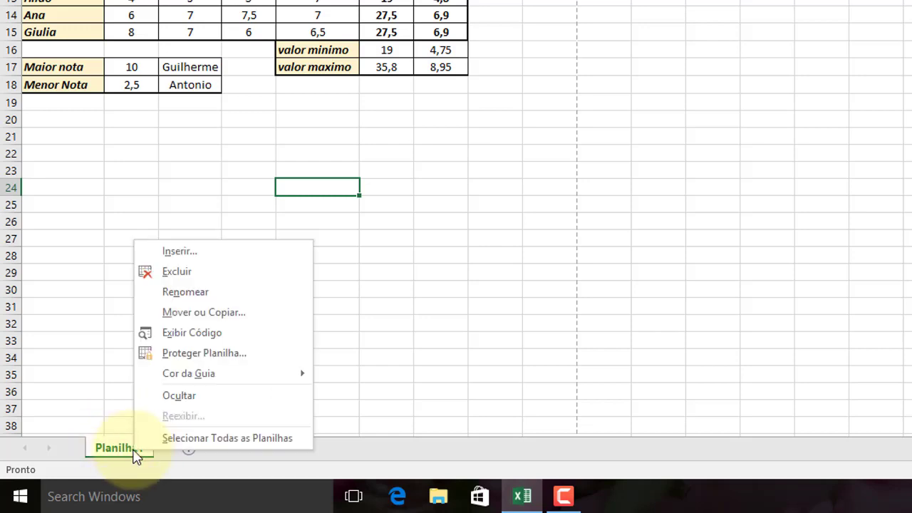
{"action": "left_click", "coordinate": [255, 292]}
{"action": "key", "text": "BackSpace"}
{"action": "type", "text": "Media Geografia"}
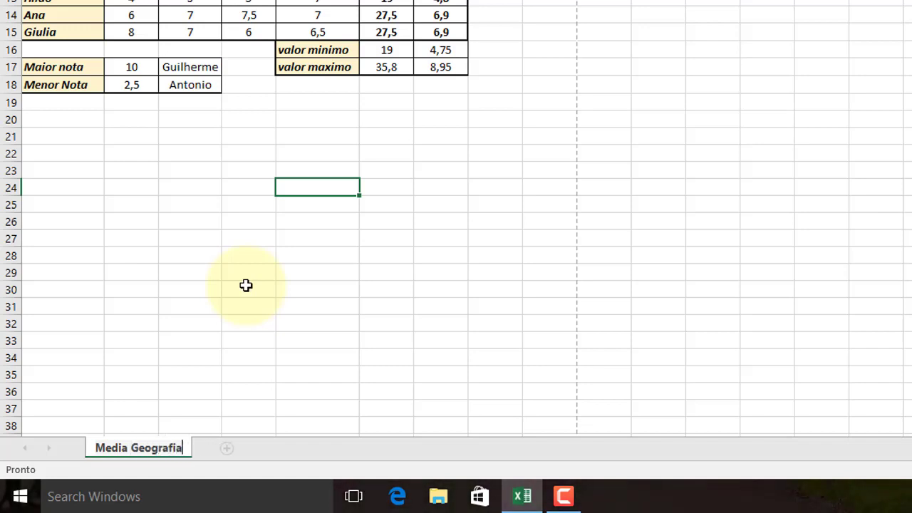
{"action": "key", "text": "Return"}
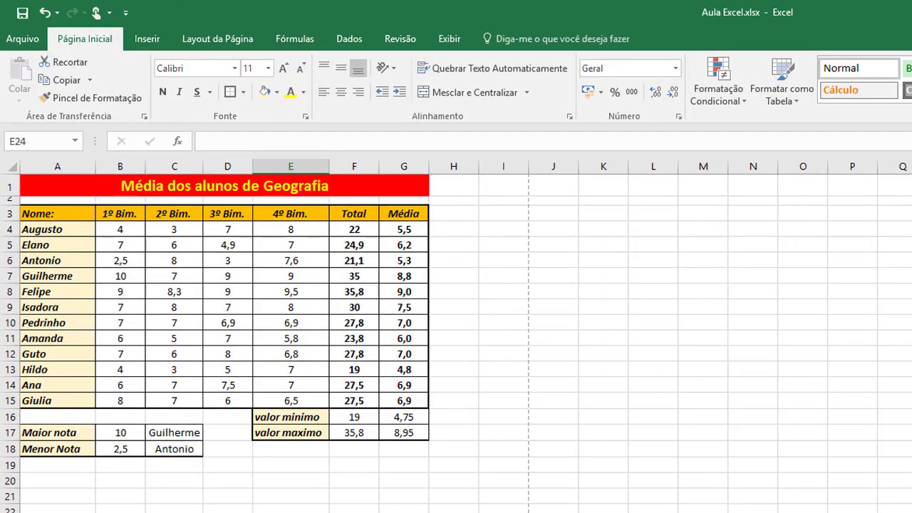
{"action": "left_click", "coordinate": [174, 511]}
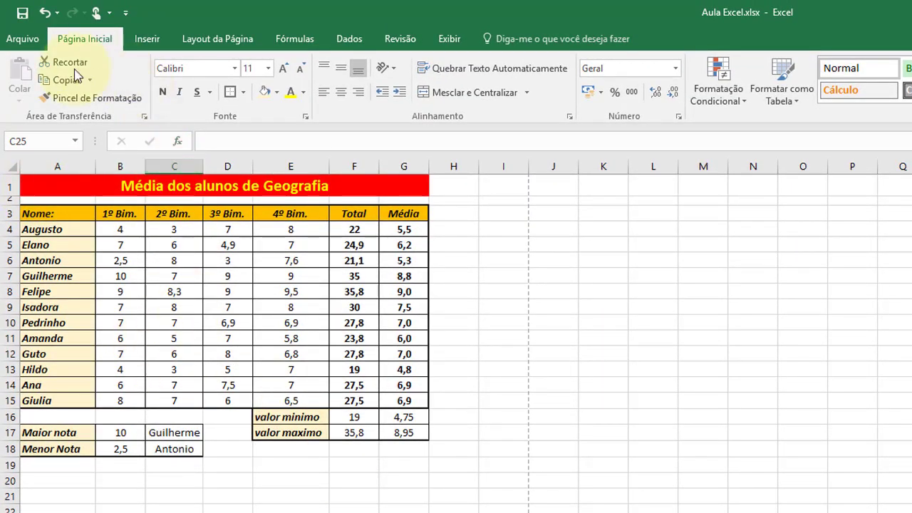
{"action": "left_click", "coordinate": [22, 39]}
{"action": "left_click", "coordinate": [39, 253]}
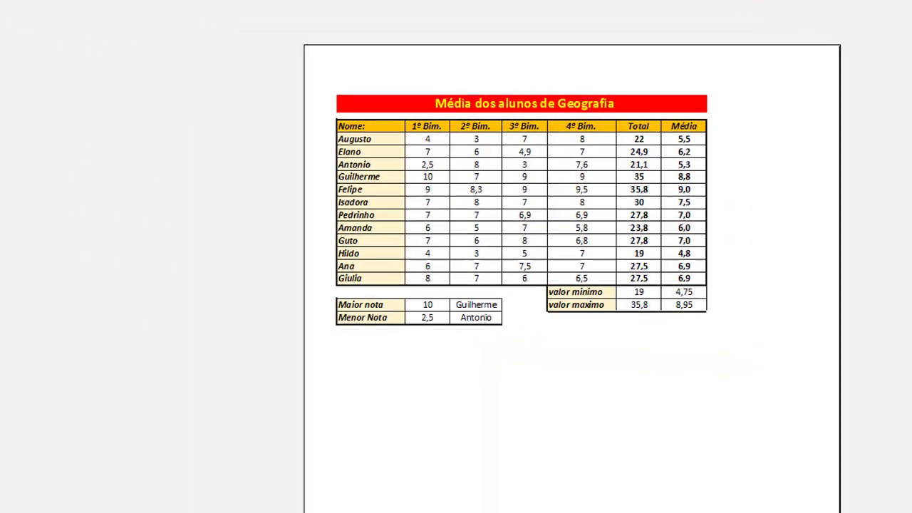
{"action": "left_click", "coordinate": [21, 21]}
{"action": "left_click", "coordinate": [287, 392]}
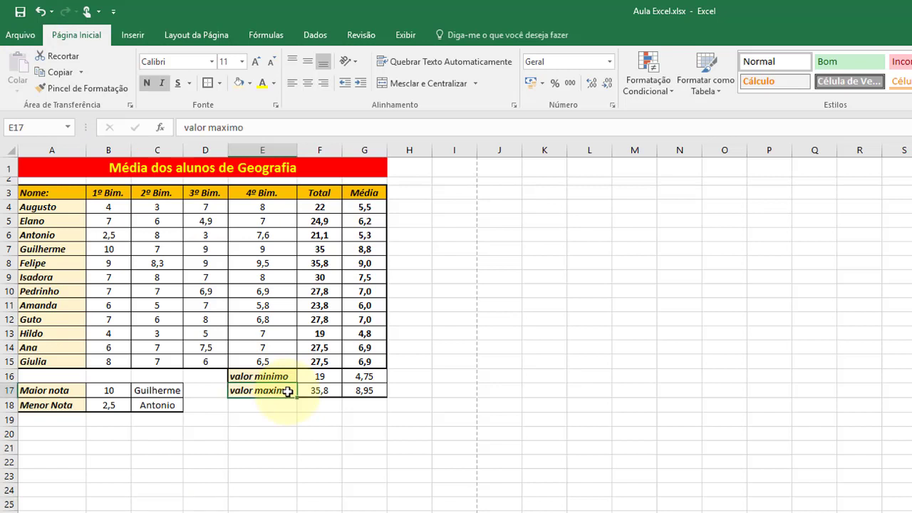
{"action": "left_click", "coordinate": [220, 83]}
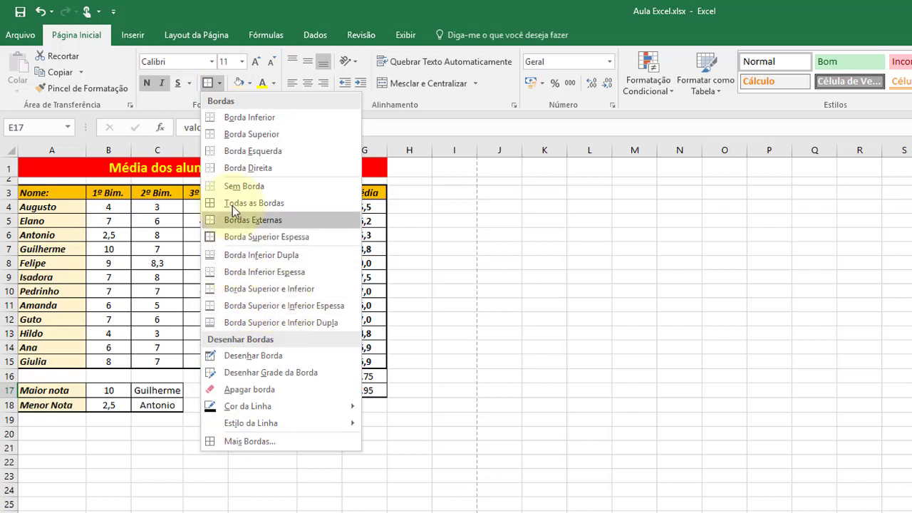
{"action": "left_click", "coordinate": [470, 204]}
{"action": "left_click", "coordinate": [406, 262]}
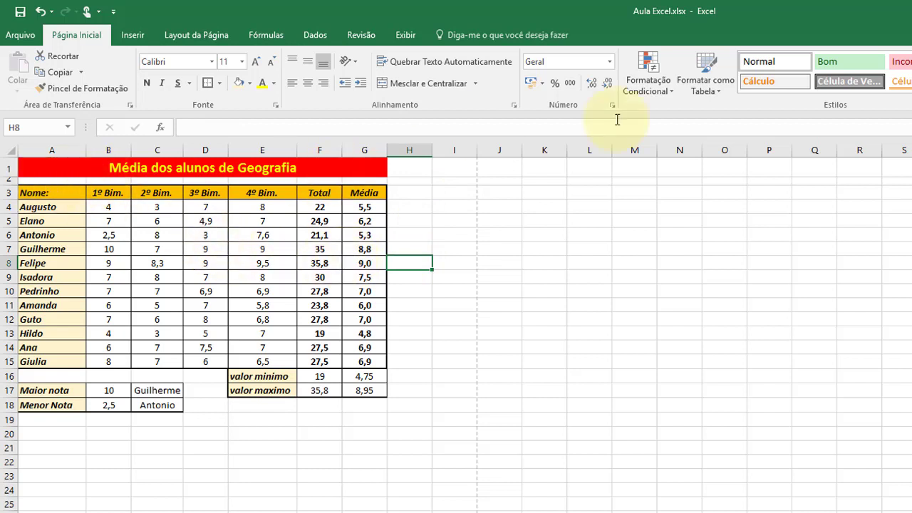
{"action": "left_click", "coordinate": [909, 92]}
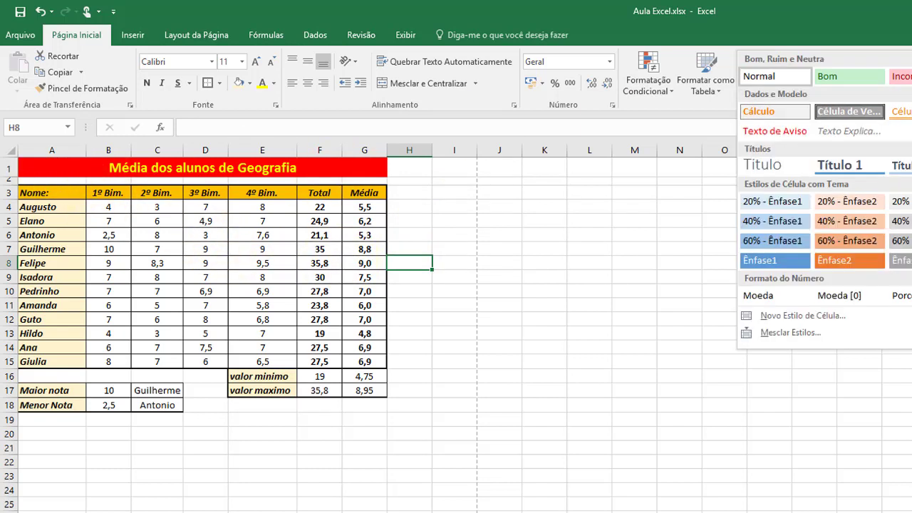
{"action": "left_click", "coordinate": [499, 253]}
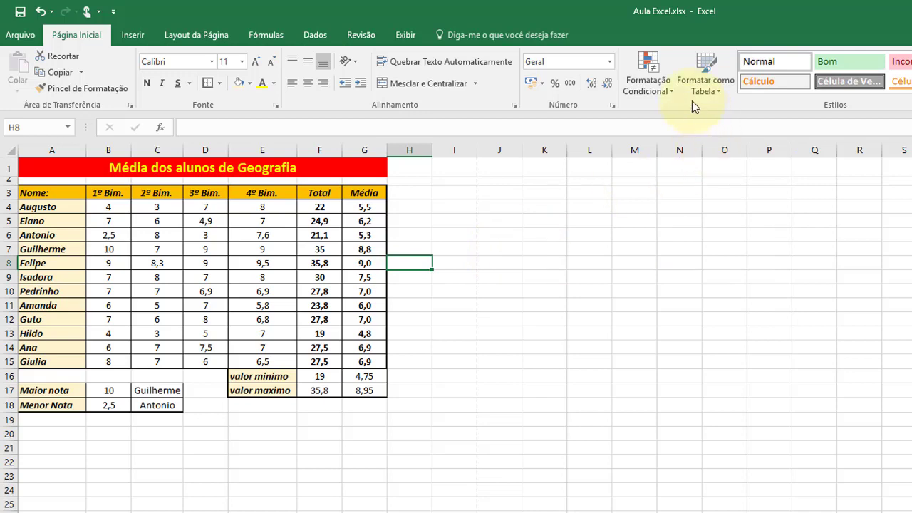
{"action": "left_click", "coordinate": [718, 85]}
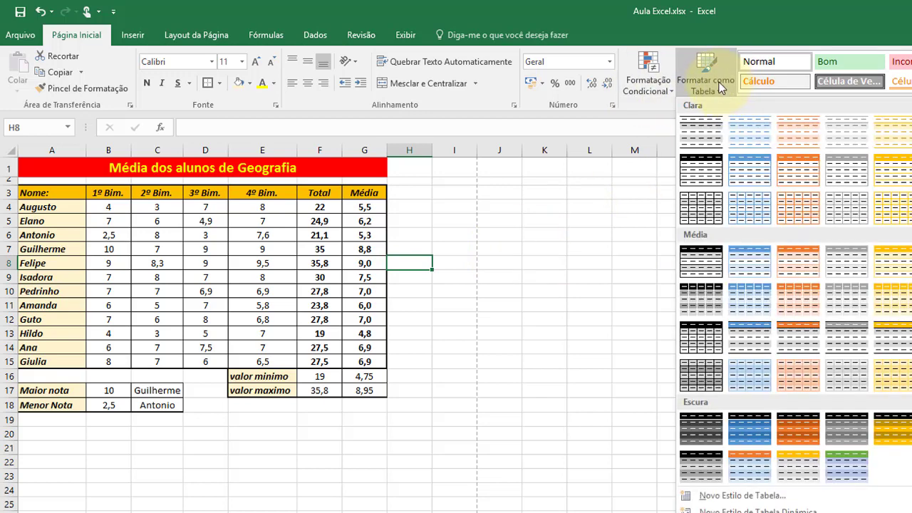
{"action": "left_click", "coordinate": [448, 298]}
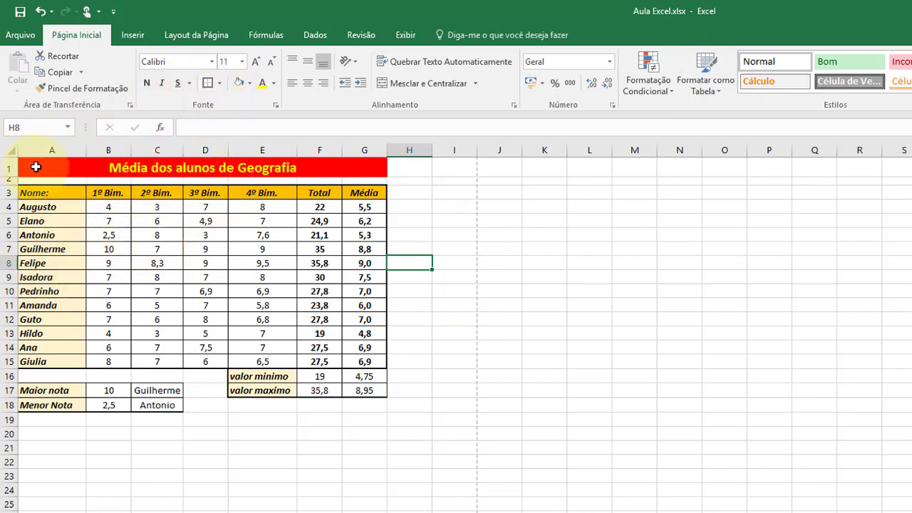
{"action": "left_click_drag", "start_coordinate": [36, 167], "coordinate": [290, 397]}
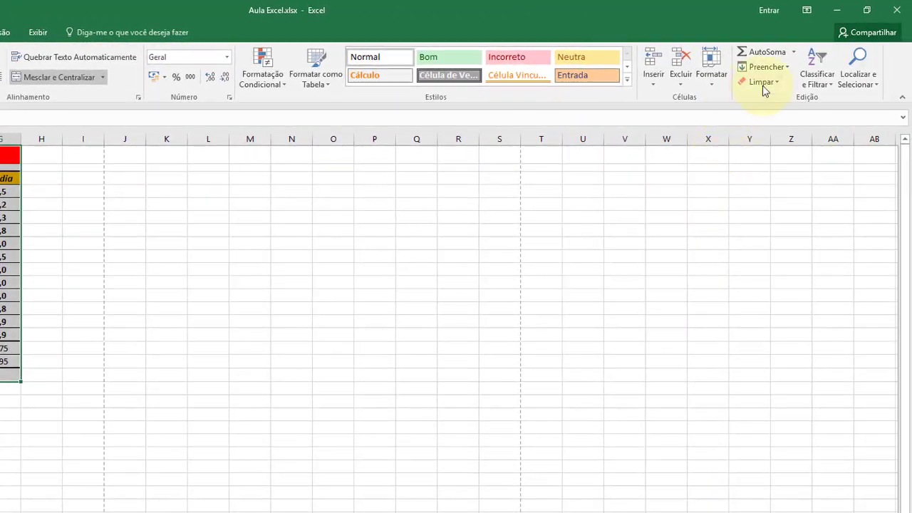
Clear all formats from the grades table, restoring full decimals like 6,225.
{"action": "left_click", "coordinate": [764, 83]}
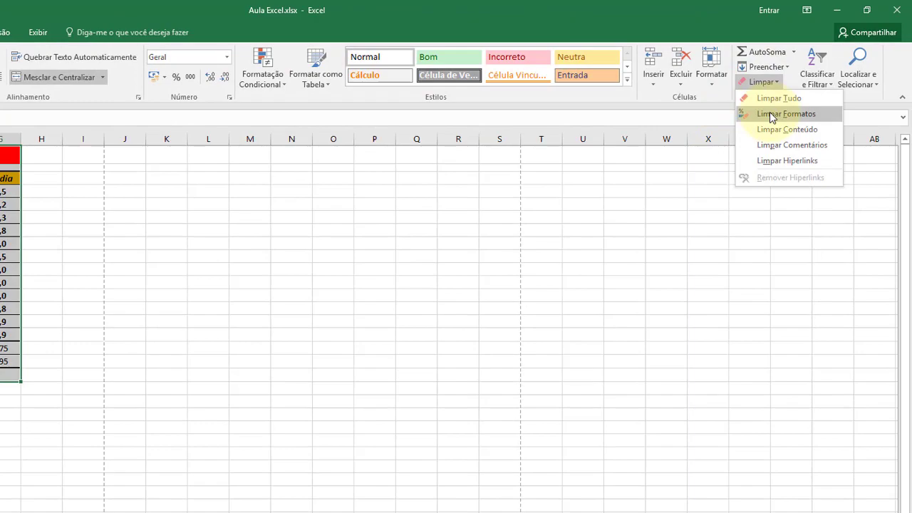
{"action": "left_click", "coordinate": [770, 112]}
{"action": "left_click", "coordinate": [796, 236]}
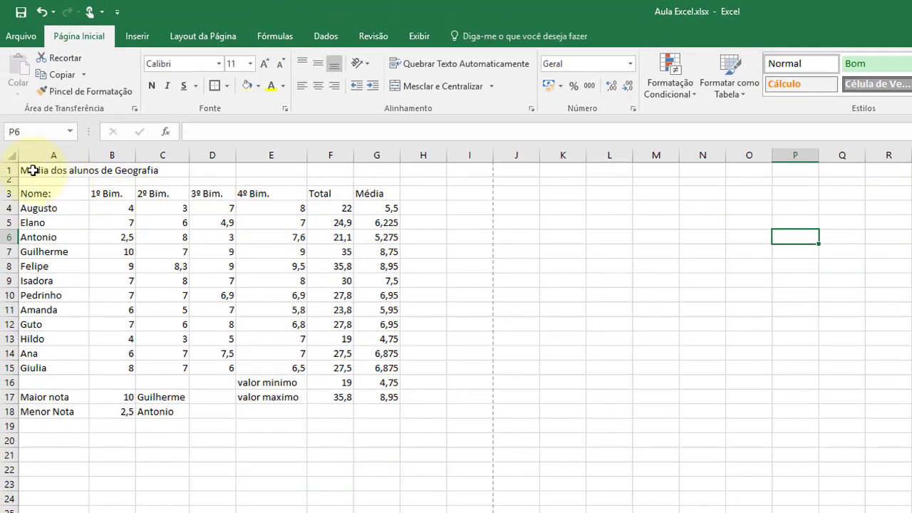
Try a Formatar como Tabela style from A1, then cancel the dialog.
{"action": "left_click", "coordinate": [33, 170]}
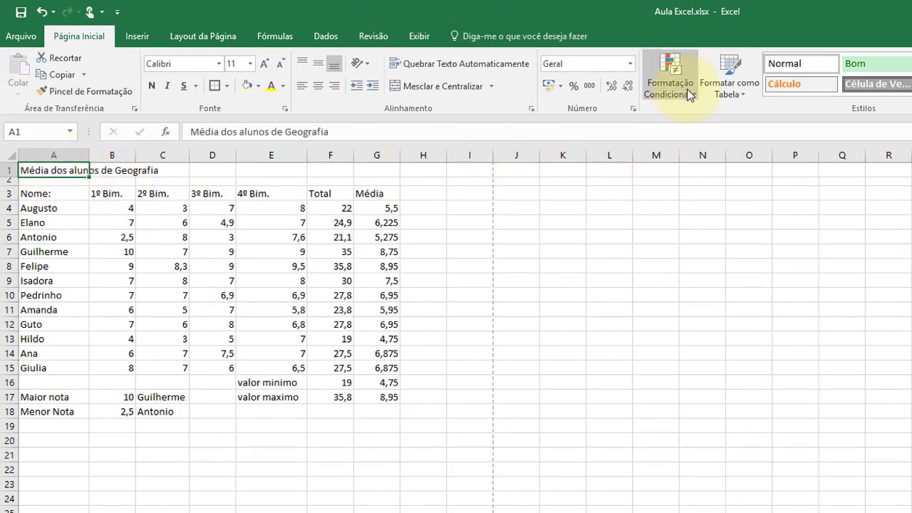
{"action": "left_click", "coordinate": [734, 91]}
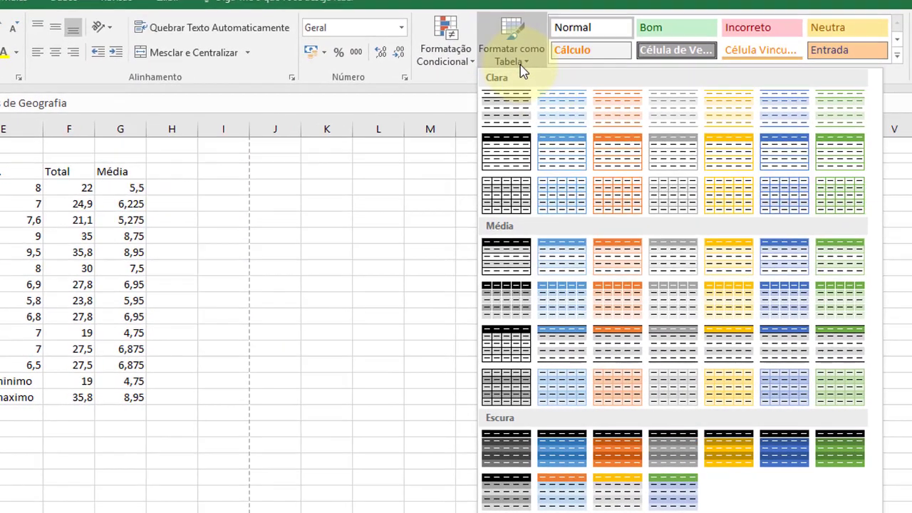
{"action": "left_click", "coordinate": [502, 300]}
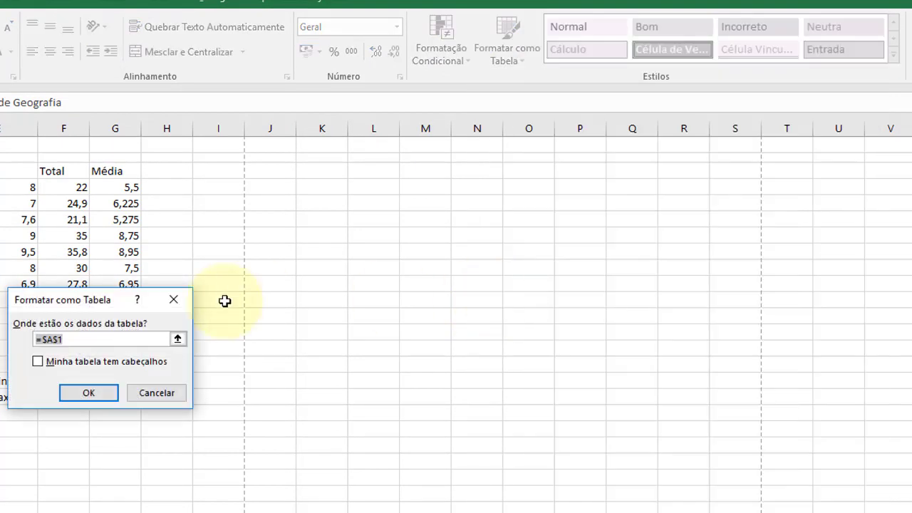
{"action": "left_click", "coordinate": [156, 393]}
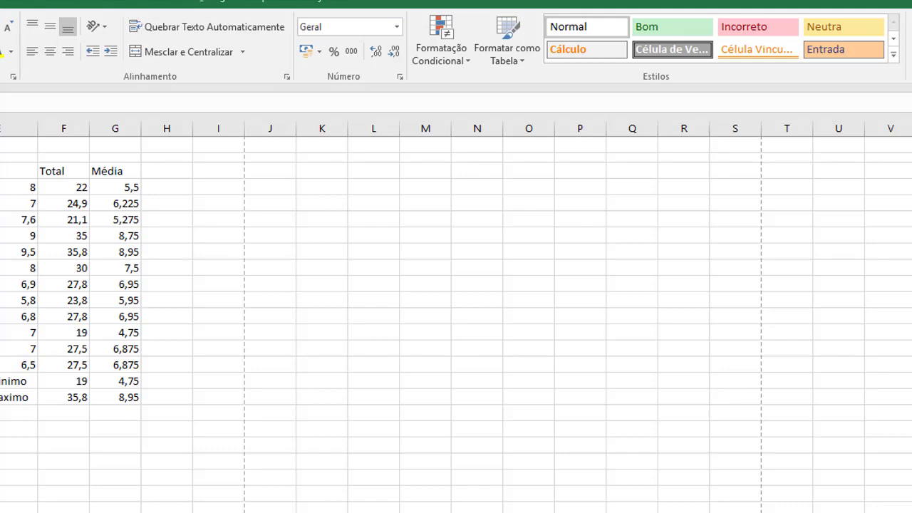
{"action": "left_click_drag", "start_coordinate": [15, 145], "coordinate": [124, 414]}
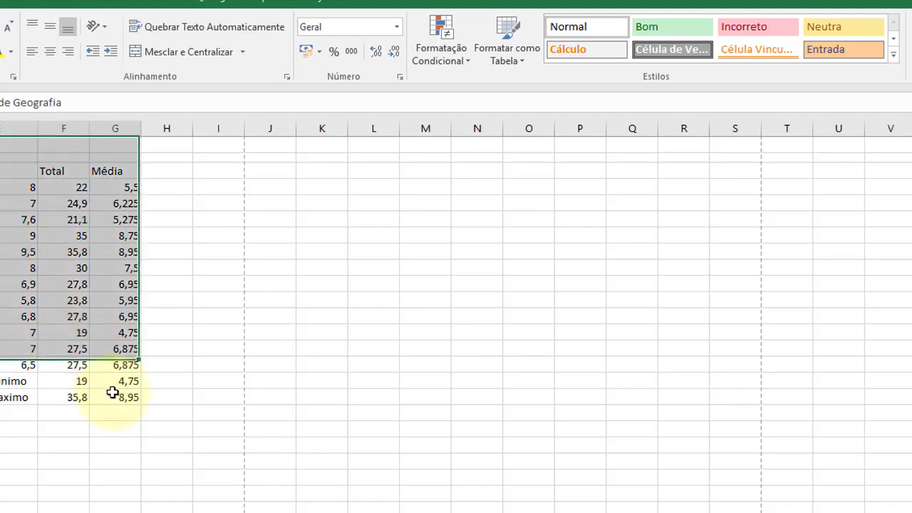
{"action": "left_click", "coordinate": [458, 60]}
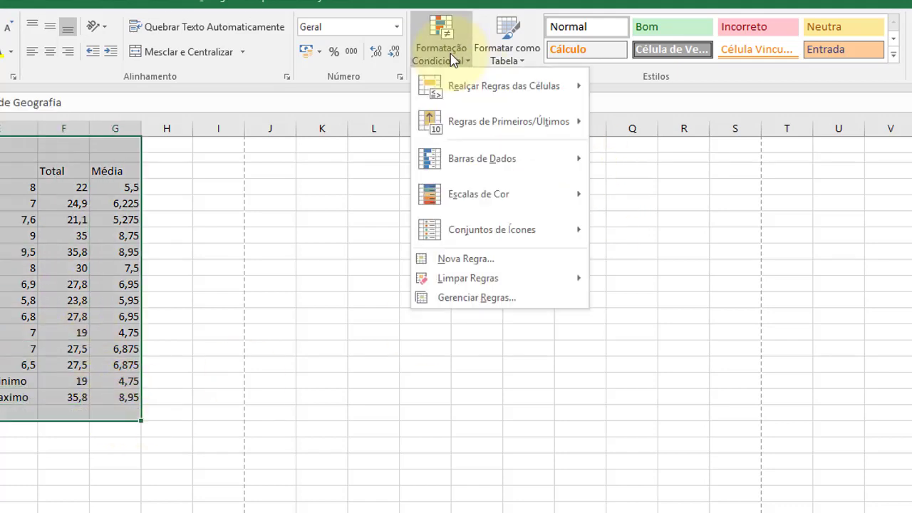
{"action": "left_click", "coordinate": [515, 57]}
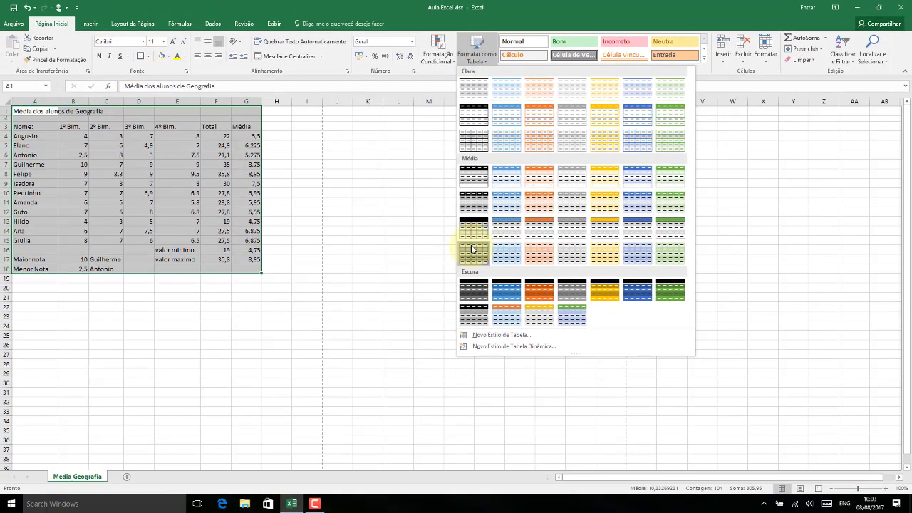
{"action": "left_click", "coordinate": [472, 249]}
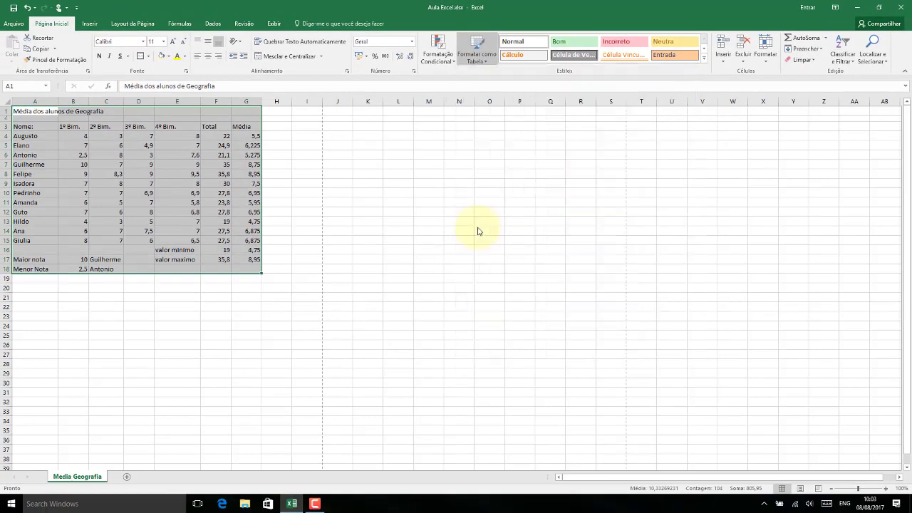
{"action": "left_click", "coordinate": [232, 257]}
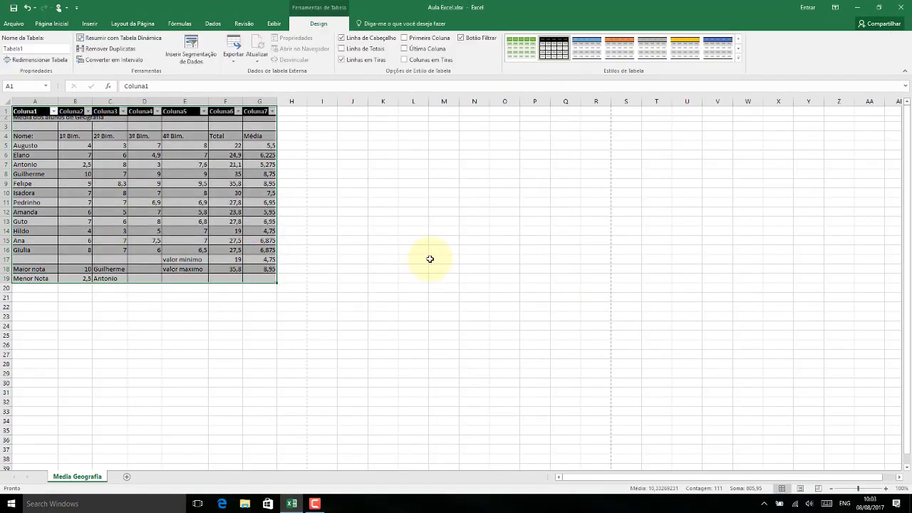
{"action": "left_click", "coordinate": [435, 259]}
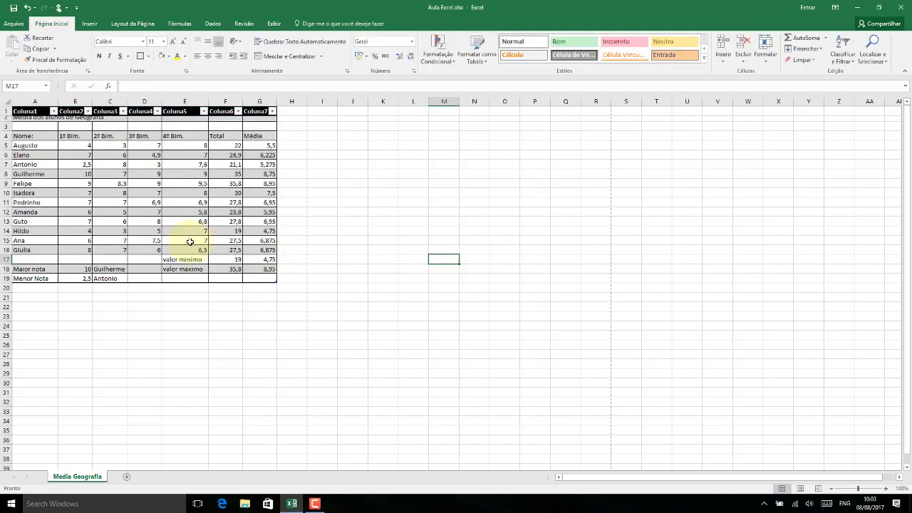
{"action": "left_click", "coordinate": [55, 112]}
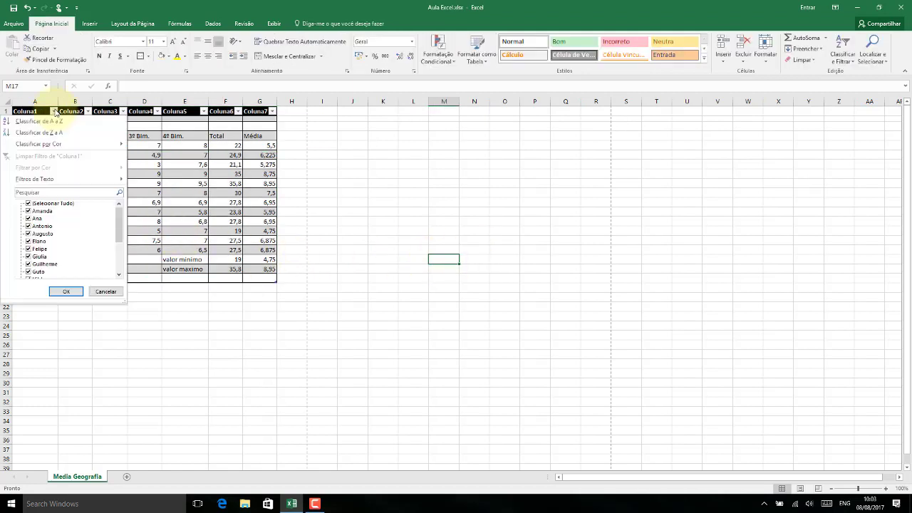
{"action": "left_click", "coordinate": [54, 112]}
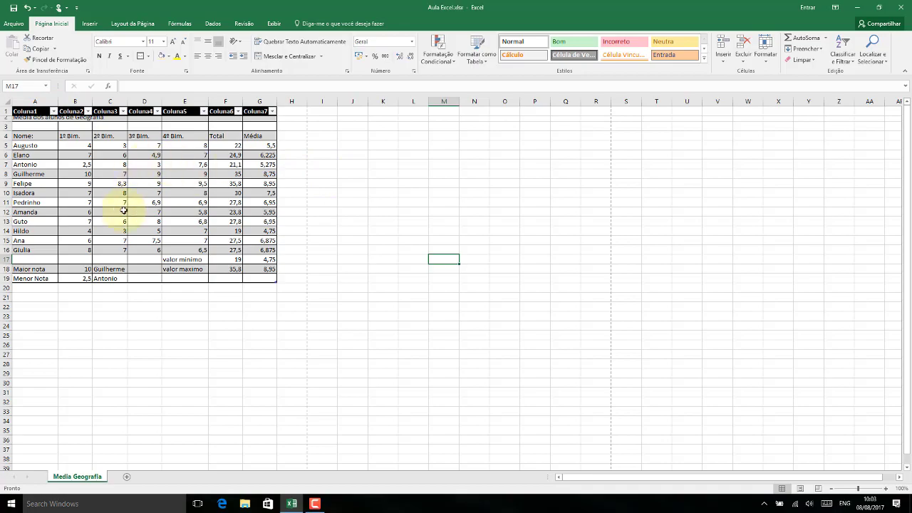
{"action": "key", "text": "ctrl+z"}
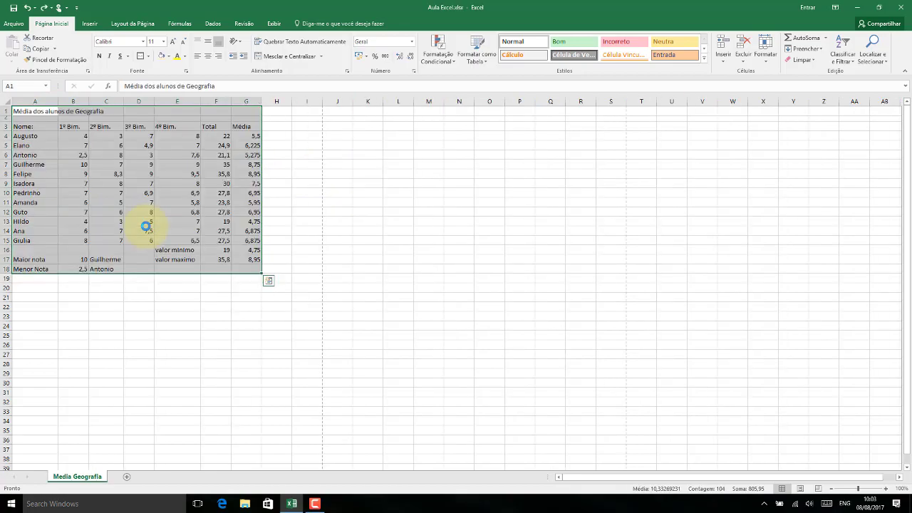
{"action": "left_click", "coordinate": [438, 53]}
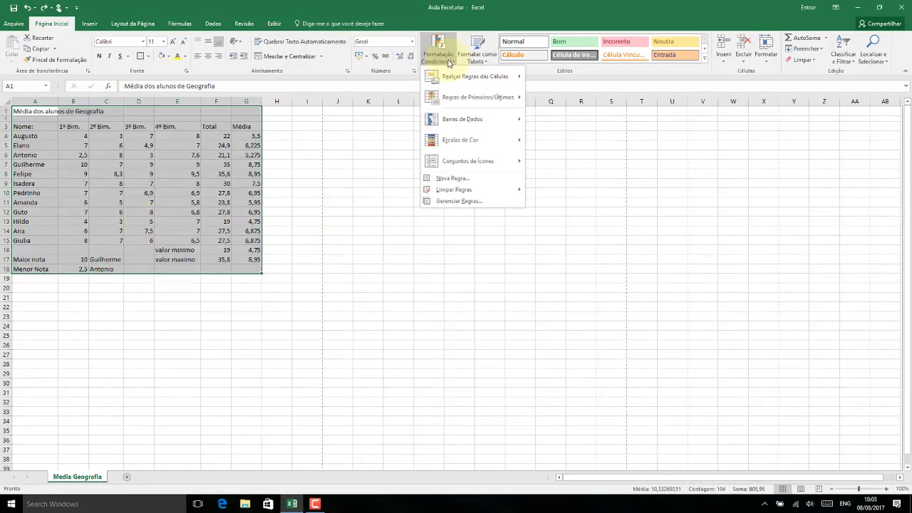
{"action": "left_click", "coordinate": [484, 59]}
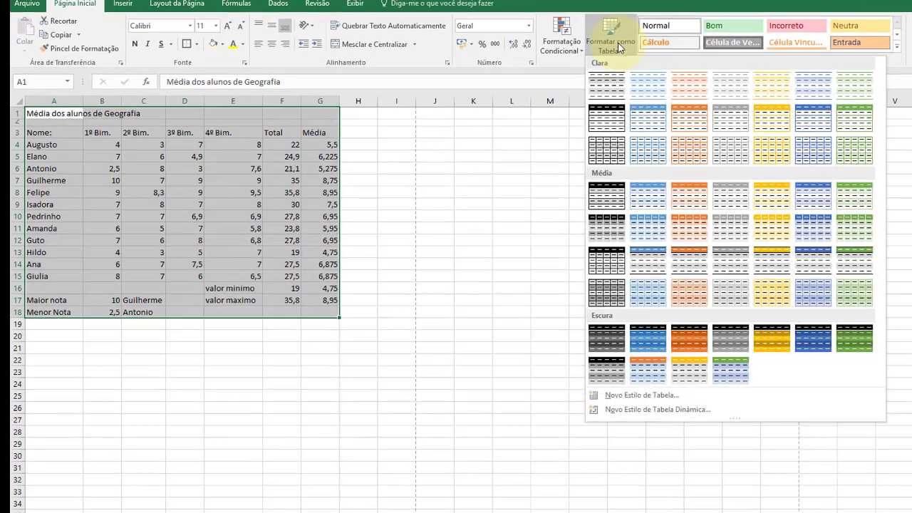
{"action": "left_click", "coordinate": [647, 89]}
{"action": "left_click", "coordinate": [301, 295]}
{"action": "left_click", "coordinate": [568, 299]}
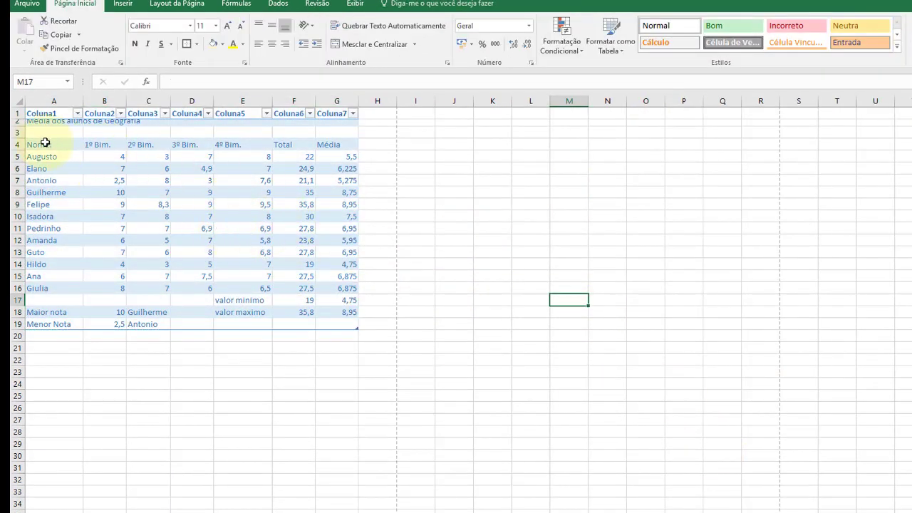
{"action": "key", "text": "ctrl+z"}
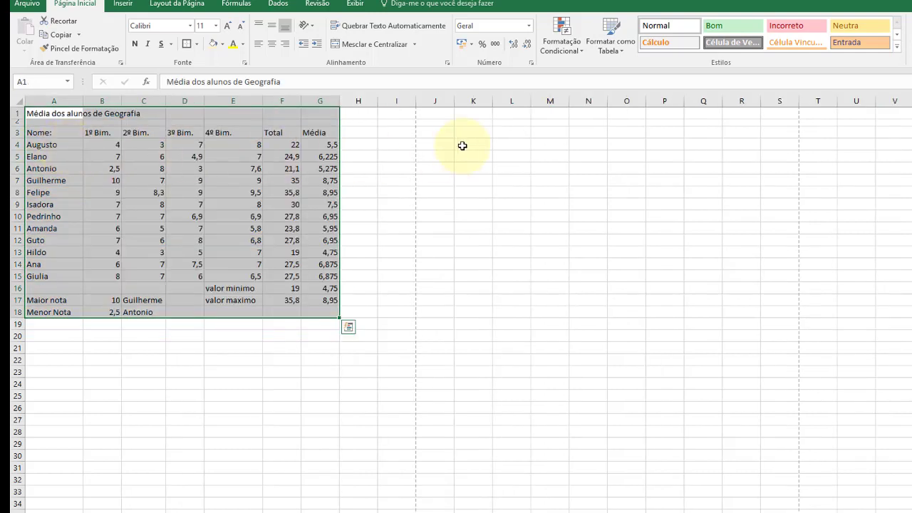
{"action": "left_click", "coordinate": [548, 216]}
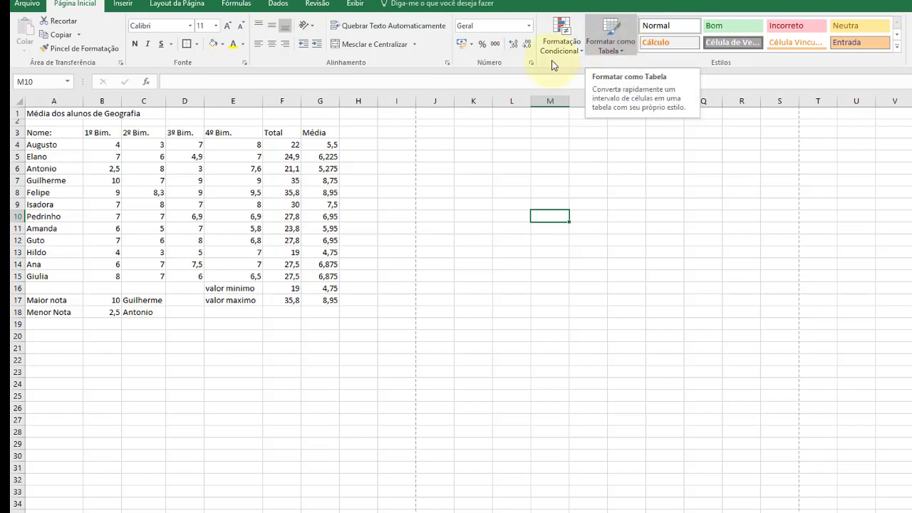
{"action": "left_click", "coordinate": [73, 114]}
{"action": "left_click", "coordinate": [159, 113]}
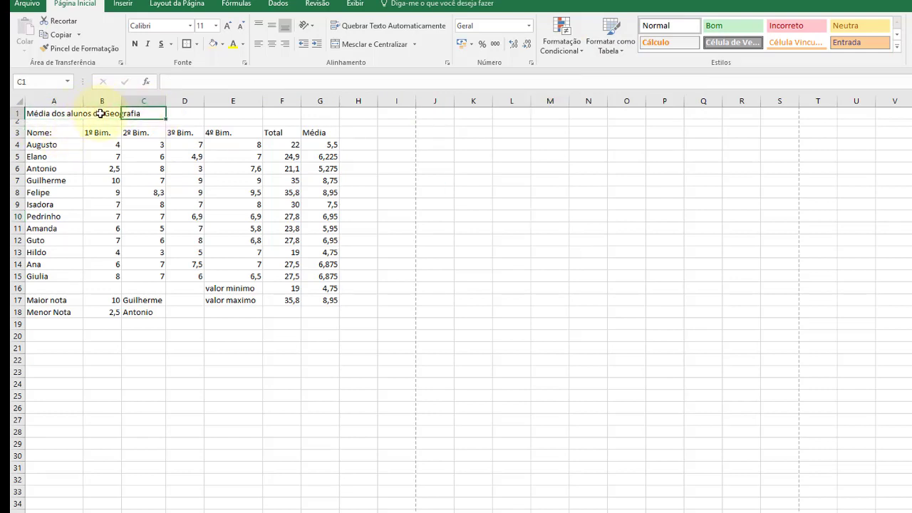
{"action": "left_click", "coordinate": [297, 167]}
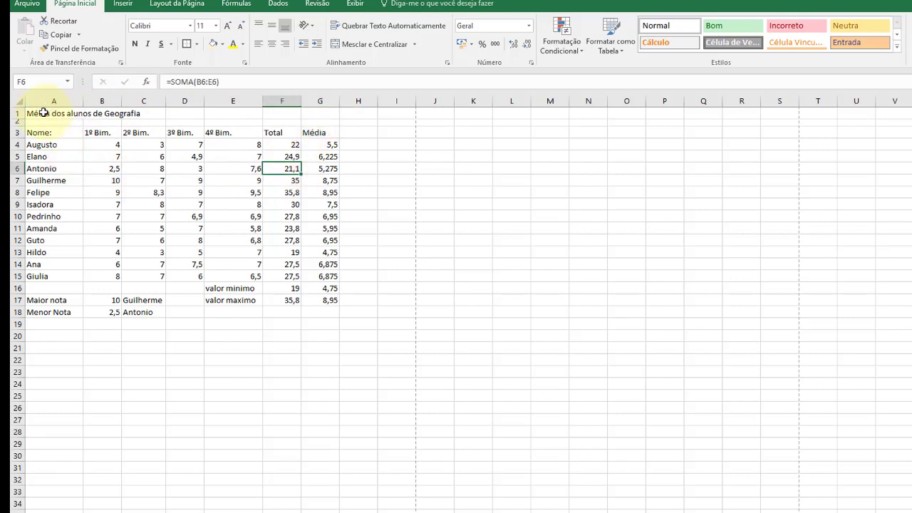
{"action": "left_click_drag", "start_coordinate": [45, 113], "coordinate": [321, 300]}
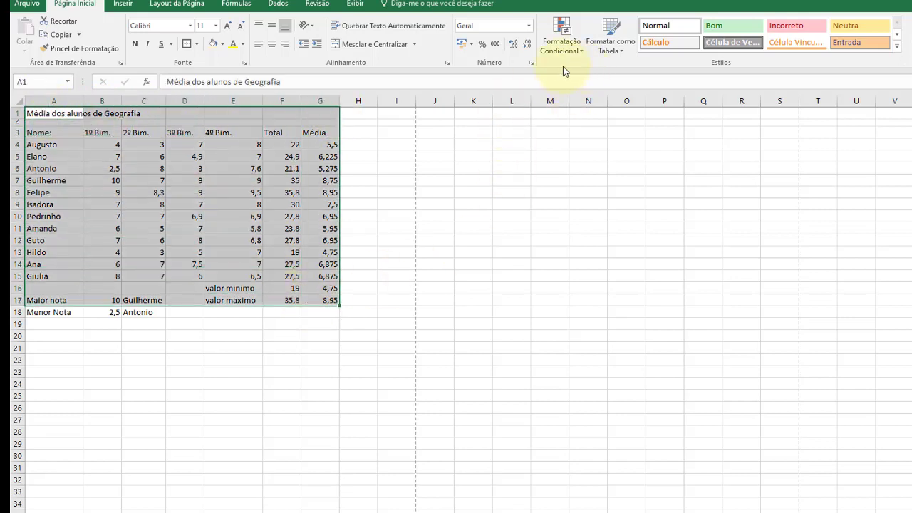
{"action": "left_click", "coordinate": [396, 189]}
{"action": "mouse_move", "coordinate": [43, 113]}
{"action": "left_mouse_down"}
{"action": "mouse_move", "coordinate": [303, 311]}
{"action": "mouse_move", "coordinate": [331, 313]}
{"action": "left_mouse_up"}
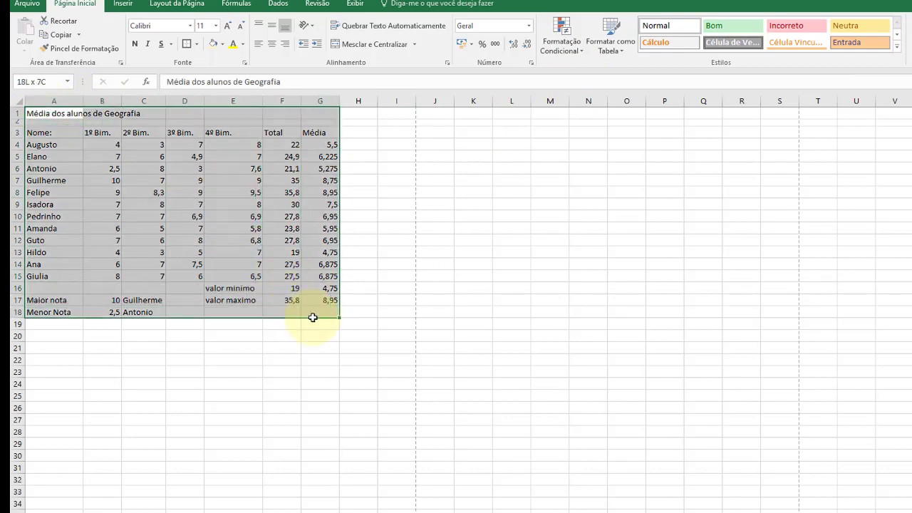
{"action": "left_click", "coordinate": [610, 49]}
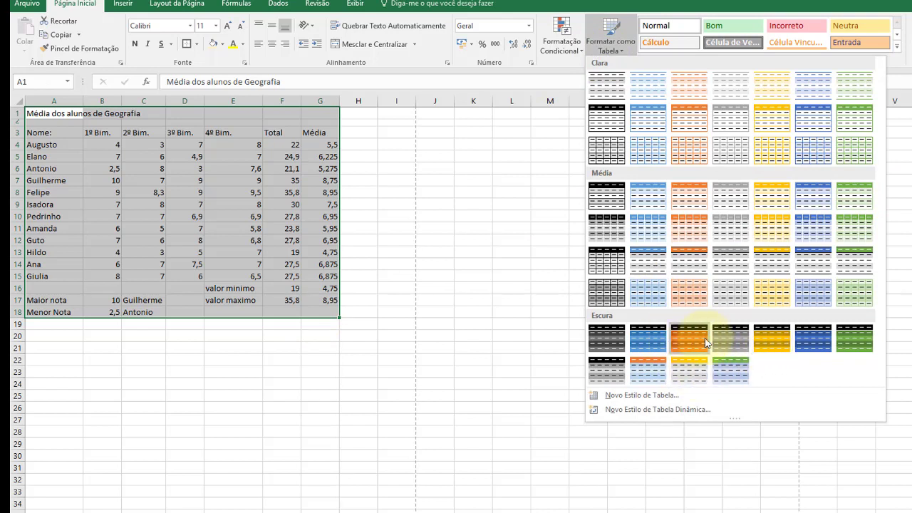
{"action": "left_click", "coordinate": [631, 337]}
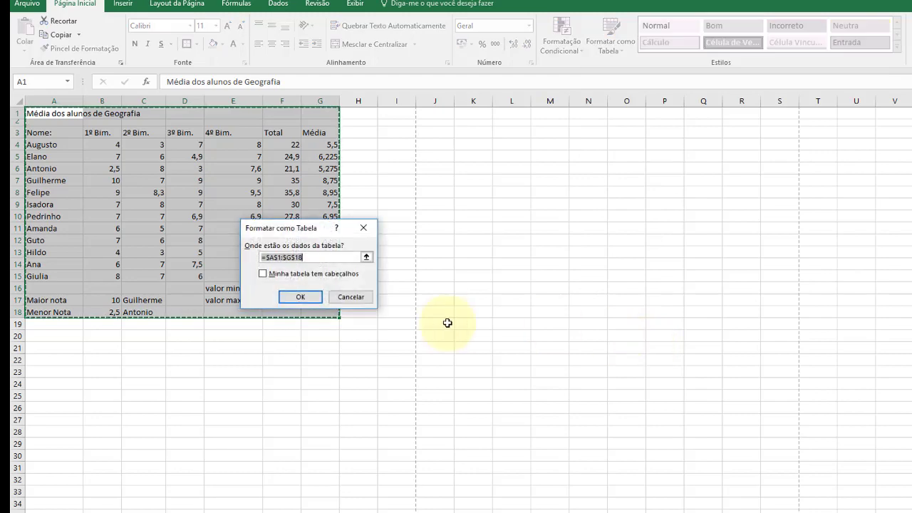
{"action": "left_click", "coordinate": [299, 298]}
{"action": "left_click", "coordinate": [530, 300]}
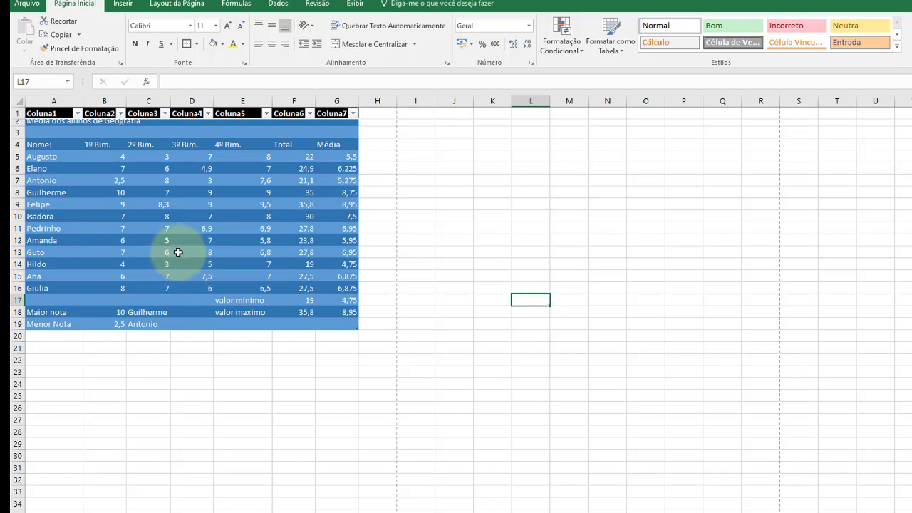
{"action": "key", "text": "ctrl+z"}
Format the grades range A1:G18 as a table with the White, Table Style Light 1 style.
{"action": "left_click", "coordinate": [269, 369]}
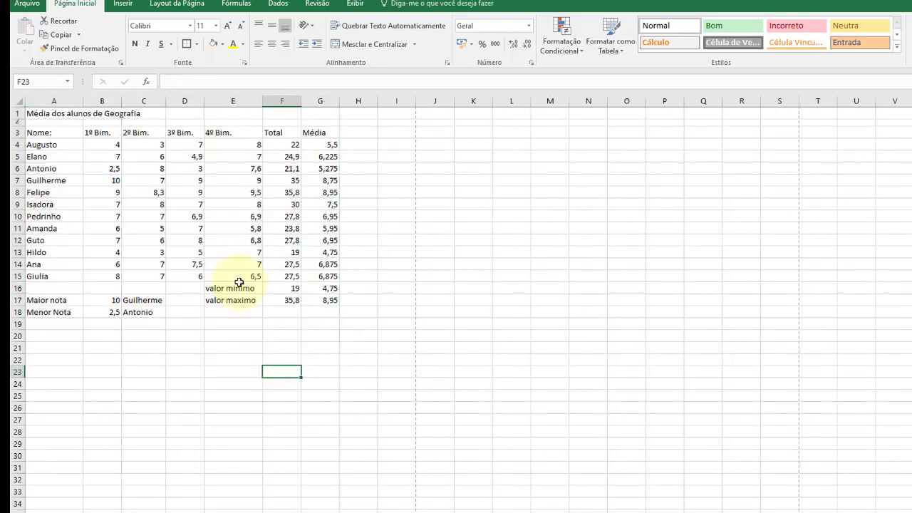
{"action": "left_click_drag", "start_coordinate": [49, 112], "coordinate": [313, 307]}
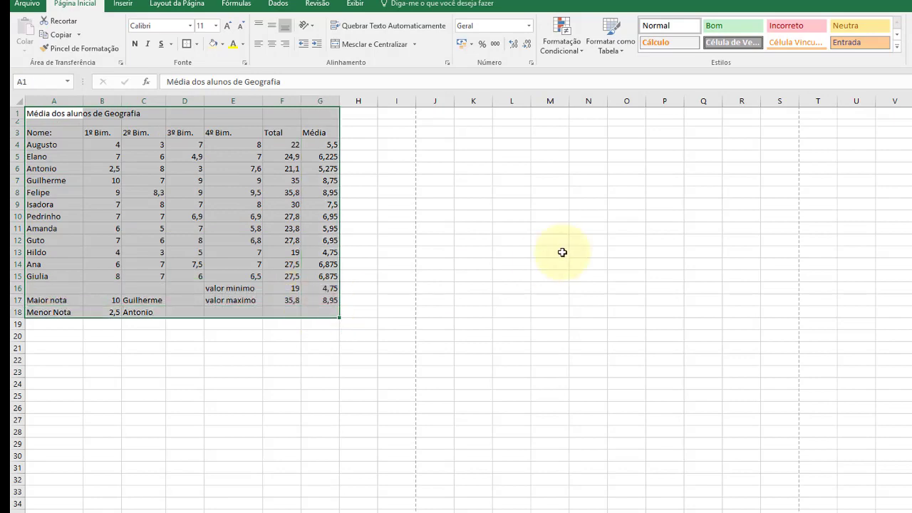
{"action": "left_click", "coordinate": [613, 47]}
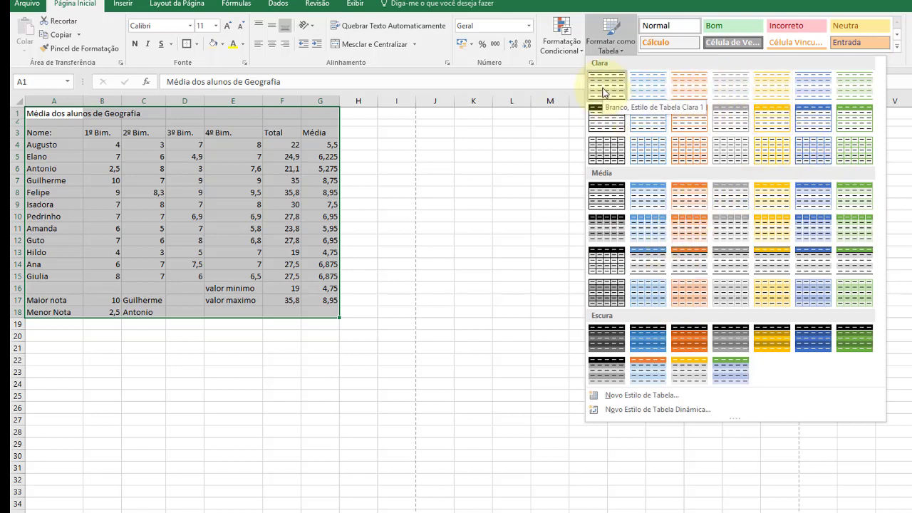
{"action": "left_click", "coordinate": [603, 91]}
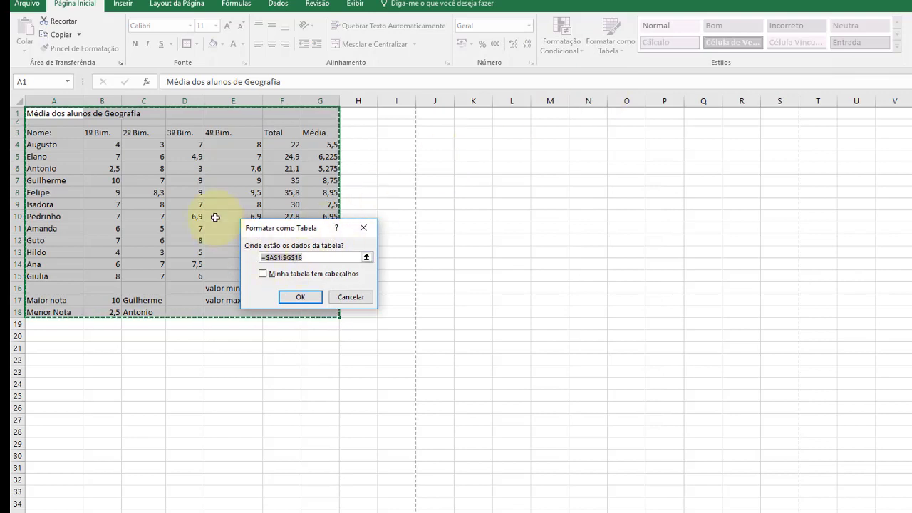
{"action": "left_click", "coordinate": [302, 297]}
{"action": "left_click", "coordinate": [501, 285]}
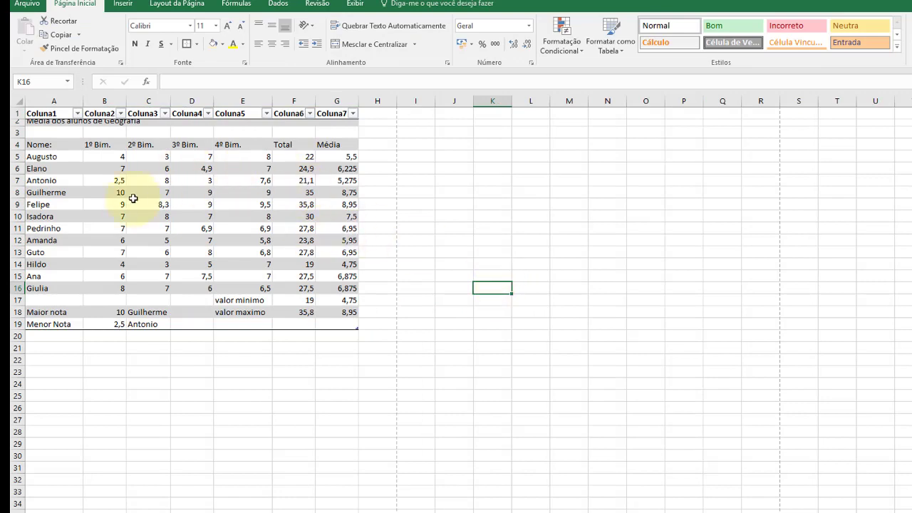
Preview the sheet for printing, then undo the table formatting with Ctrl+Z.
{"action": "left_click", "coordinate": [29, 4]}
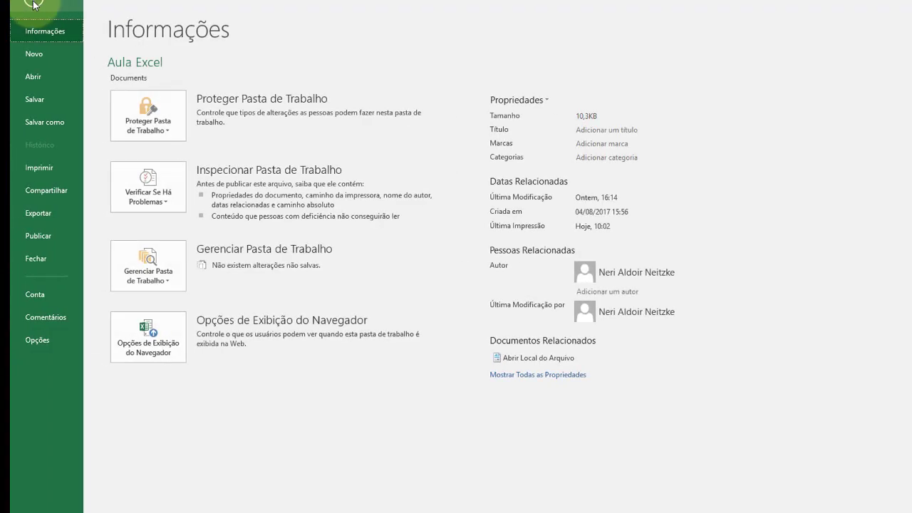
{"action": "left_click", "coordinate": [45, 167]}
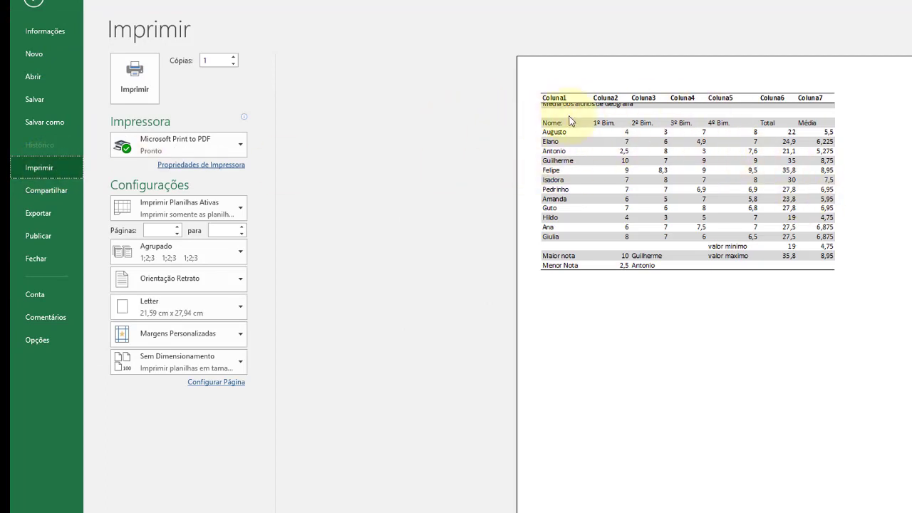
{"action": "left_click", "coordinate": [33, 2]}
{"action": "left_click", "coordinate": [376, 180]}
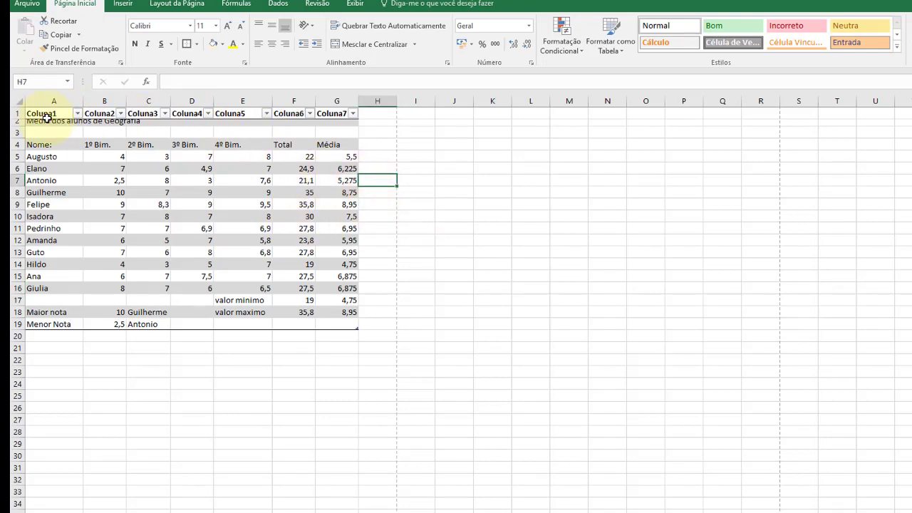
{"action": "key", "text": "ctrl+z"}
{"action": "key", "text": "ctrl+z"}
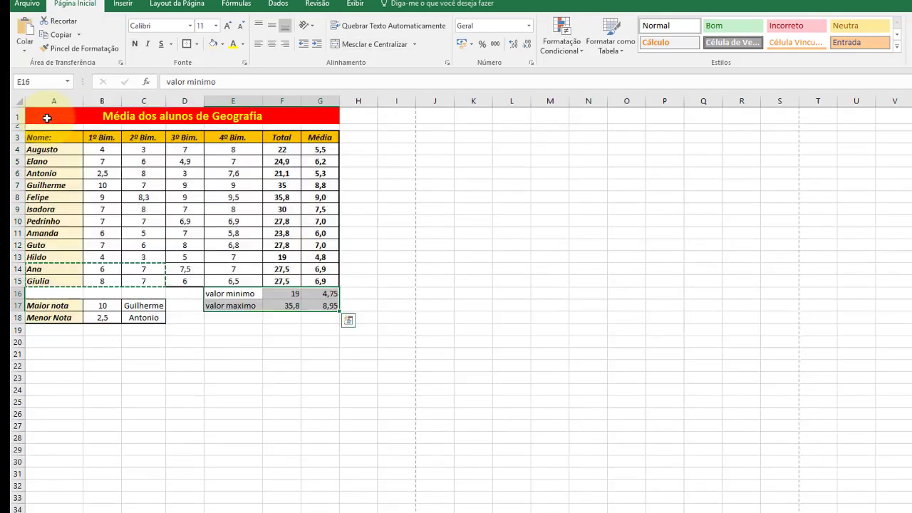
Paint a blank cell's plain formatting onto the valor minimo cell E16.
{"action": "left_click", "coordinate": [456, 270]}
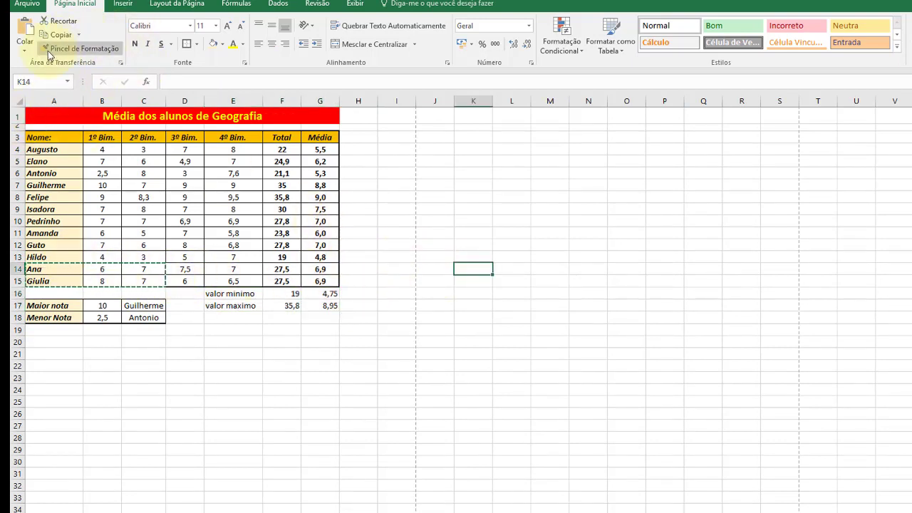
{"action": "left_click", "coordinate": [48, 50]}
{"action": "left_click", "coordinate": [220, 292]}
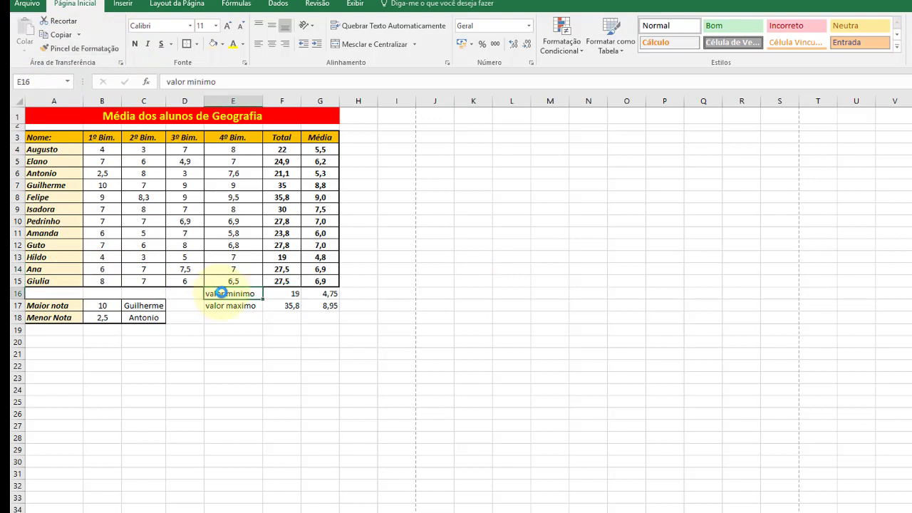
Copy the formatting of A14:C15 onto the valor minimo and valor maximo rows E16:G17.
{"action": "left_click_drag", "start_coordinate": [59, 268], "coordinate": [143, 281]}
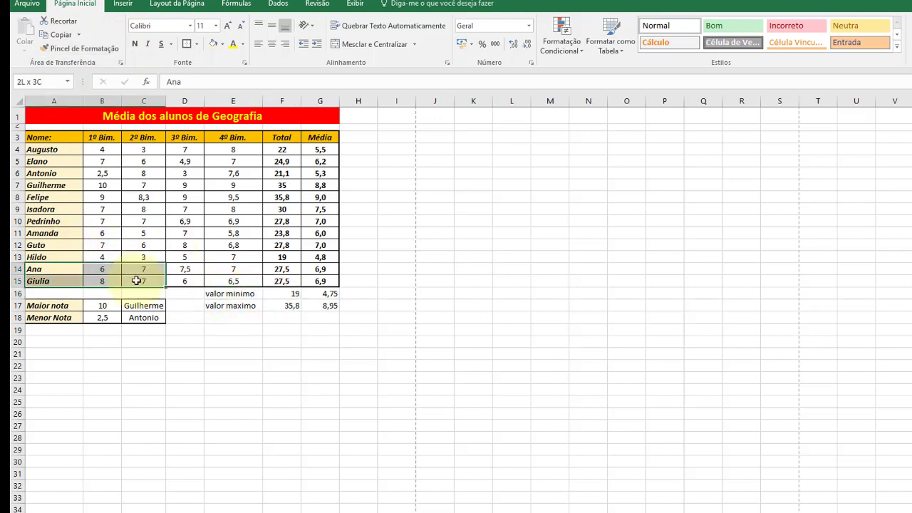
{"action": "left_click", "coordinate": [53, 49]}
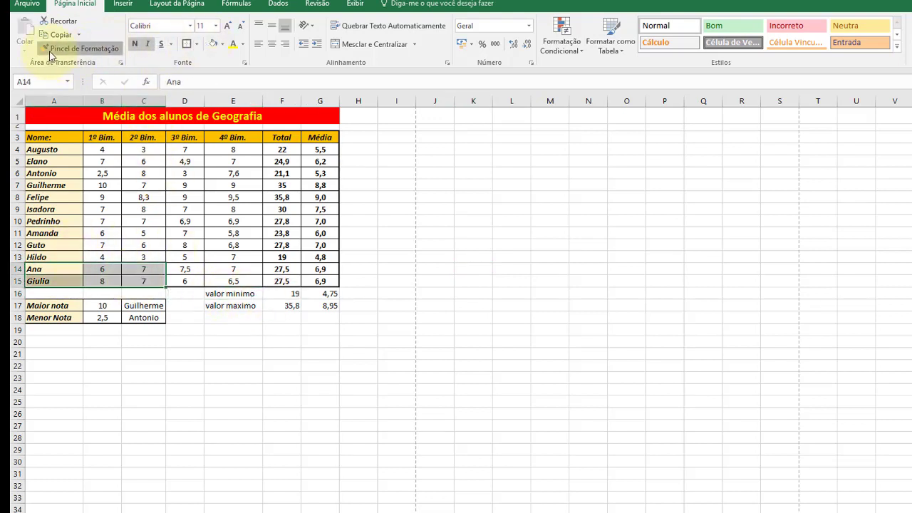
{"action": "mouse_move", "coordinate": [214, 293]}
{"action": "left_mouse_down"}
{"action": "mouse_move", "coordinate": [303, 295]}
{"action": "mouse_move", "coordinate": [326, 306]}
{"action": "left_mouse_up"}
{"action": "left_click", "coordinate": [461, 343]}
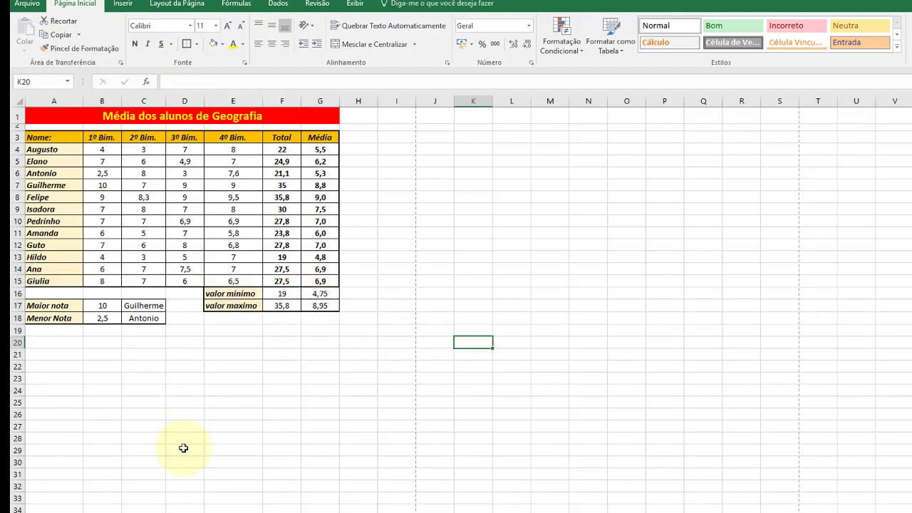
{"action": "left_click", "coordinate": [389, 307]}
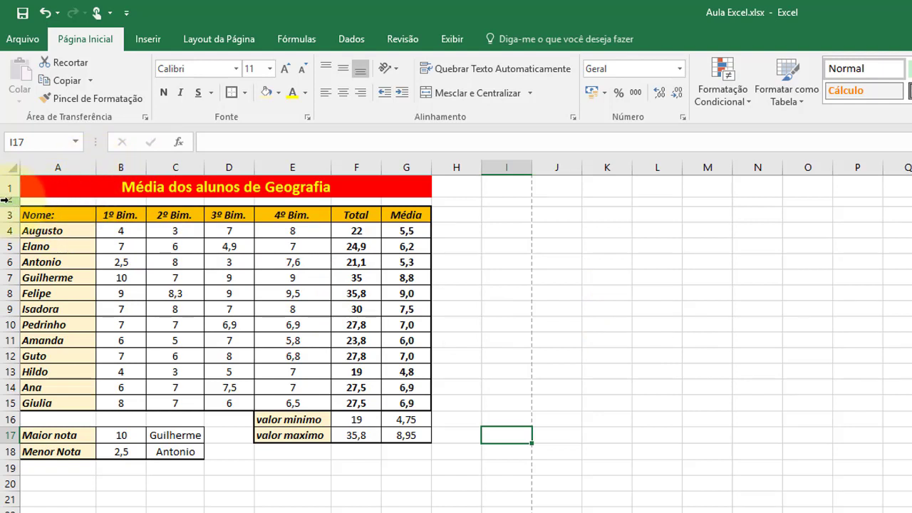
Make title row 1 taller, widen column A, and select the student names A4:A15.
{"action": "mouse_move", "coordinate": [10, 197]}
{"action": "left_mouse_down"}
{"action": "mouse_move", "coordinate": [15, 223]}
{"action": "mouse_move", "coordinate": [14, 189]}
{"action": "mouse_move", "coordinate": [13, 211]}
{"action": "left_mouse_up"}
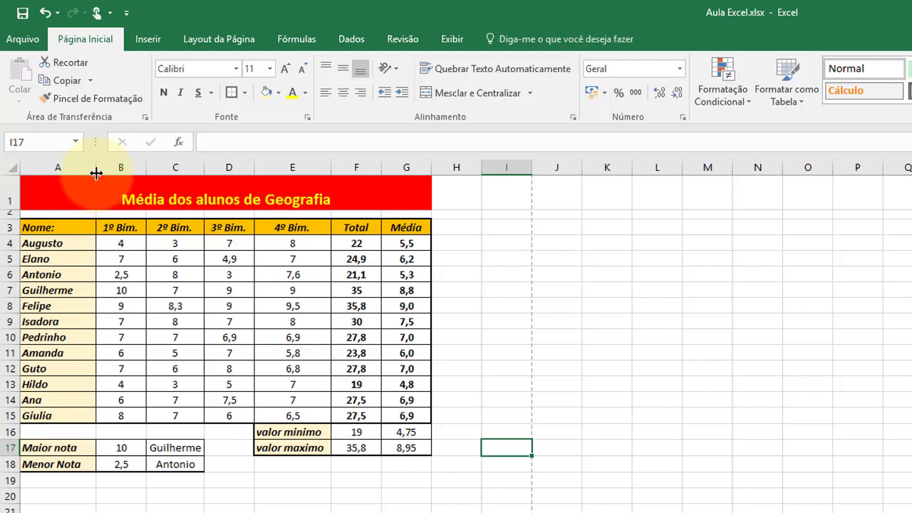
{"action": "mouse_move", "coordinate": [96, 173]}
{"action": "left_mouse_down"}
{"action": "mouse_move", "coordinate": [115, 163]}
{"action": "mouse_move", "coordinate": [79, 164]}
{"action": "mouse_move", "coordinate": [106, 163]}
{"action": "left_mouse_up"}
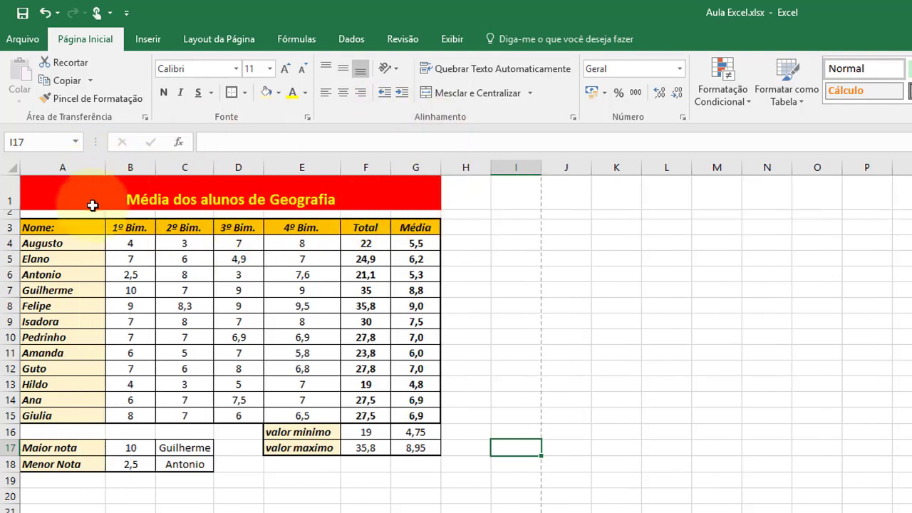
{"action": "left_click_drag", "start_coordinate": [64, 243], "coordinate": [76, 416]}
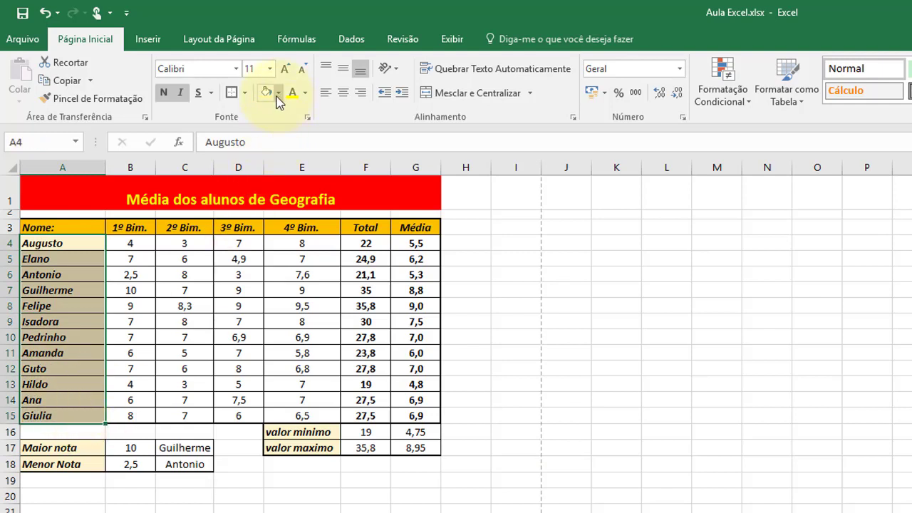
Try Vertical Text, then Angle Counterclockwise, and settle on Angle Clockwise for the column A names.
{"action": "left_click", "coordinate": [390, 68]}
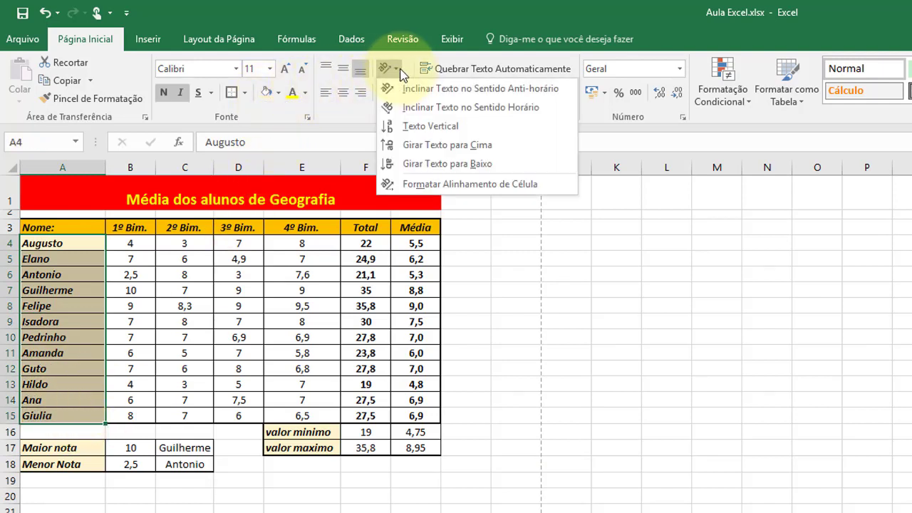
{"action": "left_click", "coordinate": [397, 126]}
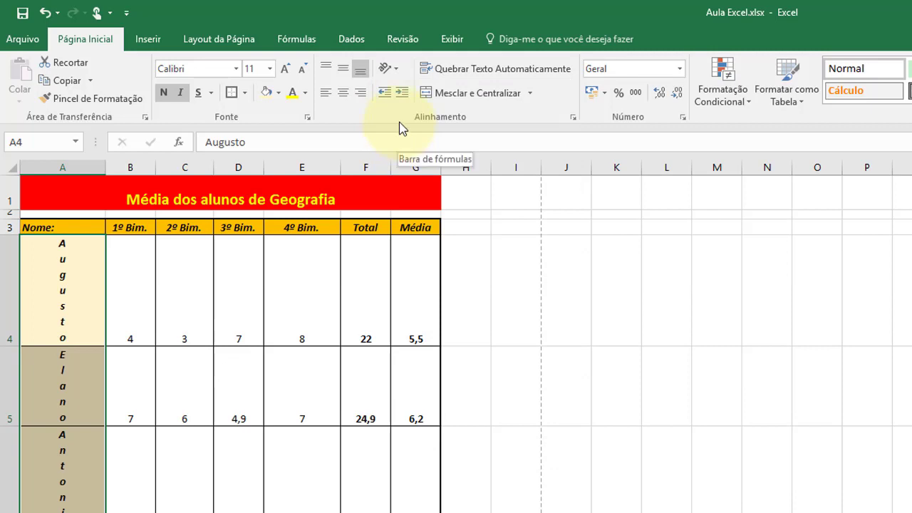
{"action": "left_click", "coordinate": [396, 71]}
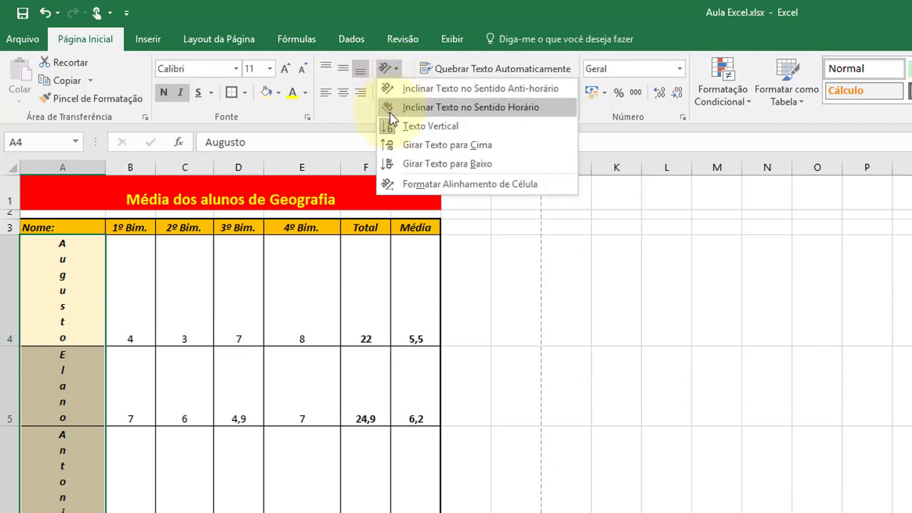
{"action": "left_click", "coordinate": [406, 91]}
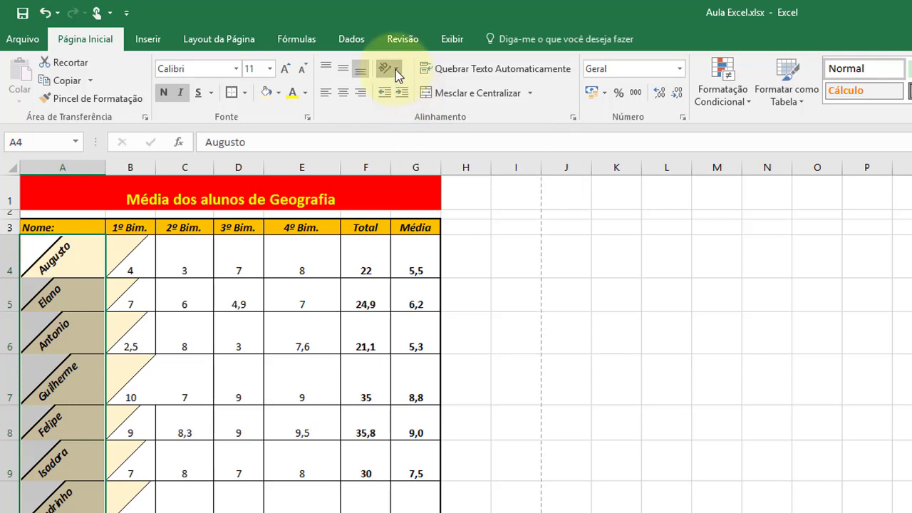
{"action": "left_click", "coordinate": [387, 68]}
{"action": "left_click", "coordinate": [396, 111]}
{"action": "left_click", "coordinate": [614, 379]}
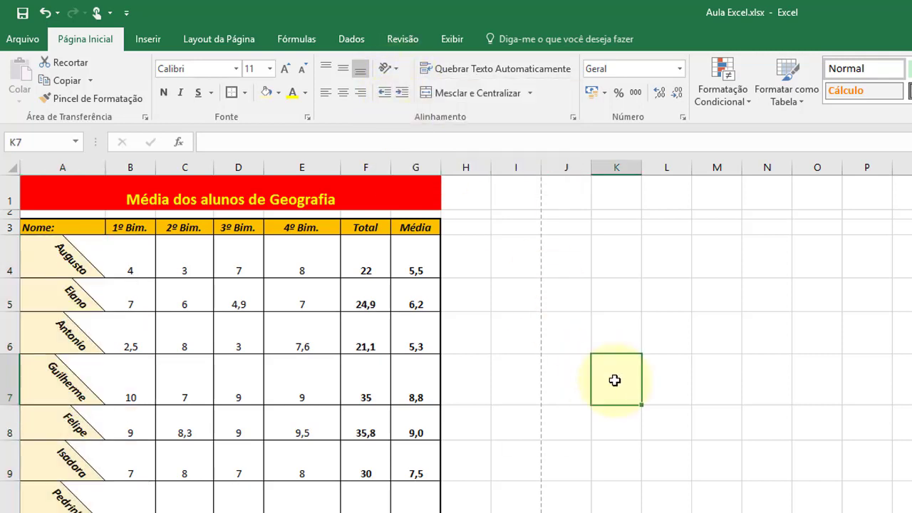
Reselect the names from A4 down, adjust column A's width, and open Format Cell Alignment.
{"action": "left_click_drag", "start_coordinate": [48, 244], "coordinate": [71, 510]}
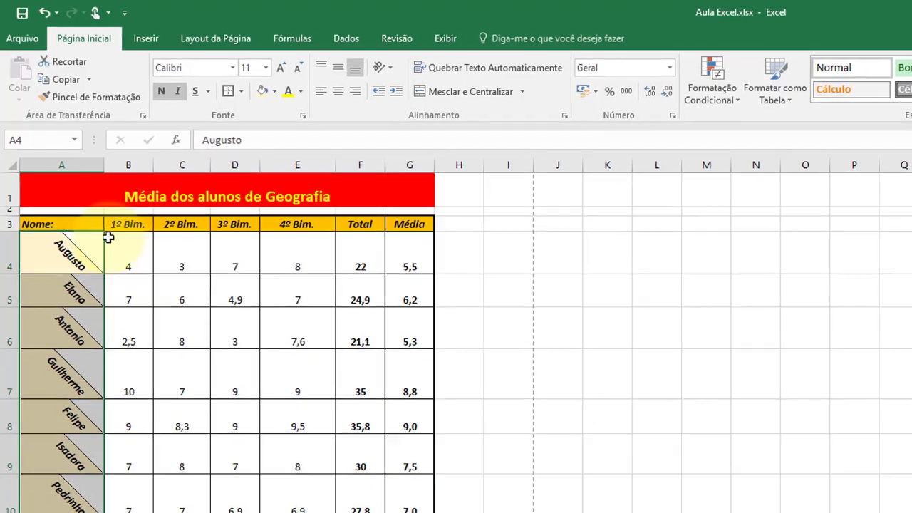
{"action": "mouse_move", "coordinate": [139, 150]}
{"action": "left_mouse_down"}
{"action": "mouse_move", "coordinate": [163, 147]}
{"action": "mouse_move", "coordinate": [151, 147]}
{"action": "left_mouse_up"}
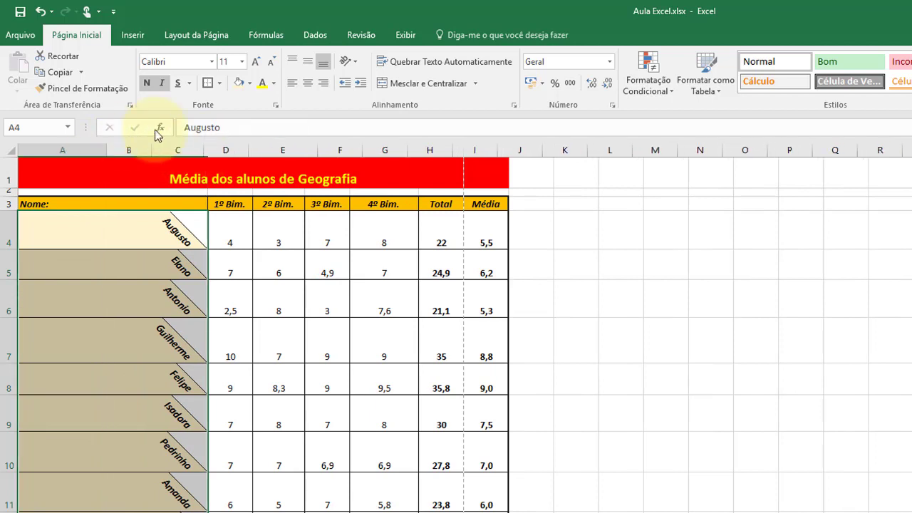
{"action": "left_click", "coordinate": [349, 62]}
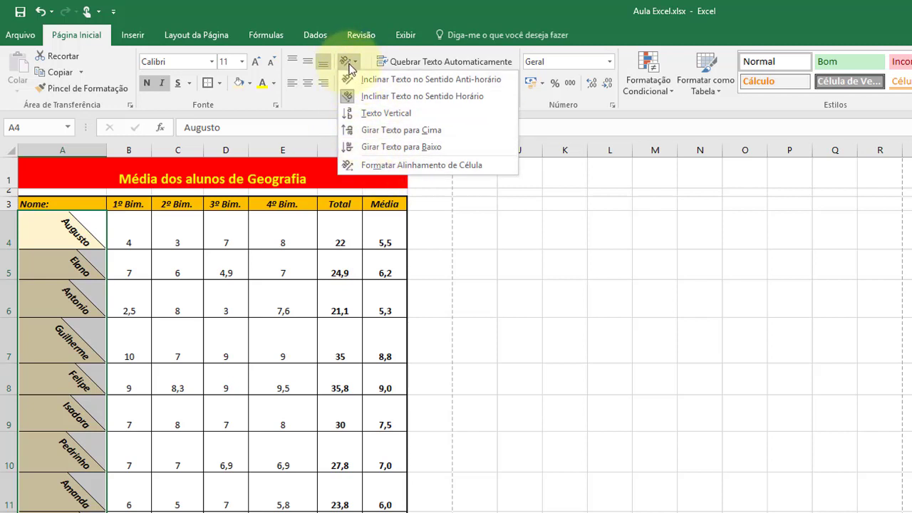
{"action": "left_click", "coordinate": [350, 69]}
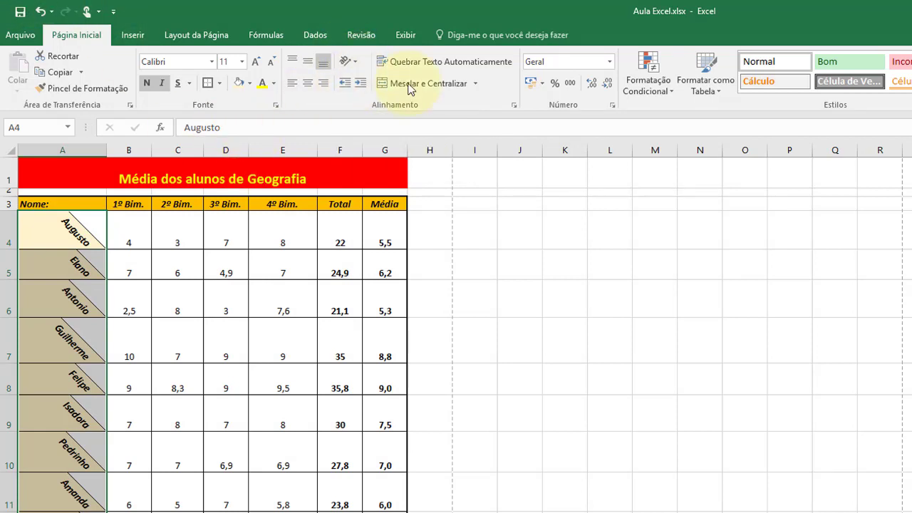
{"action": "left_click", "coordinate": [354, 65]}
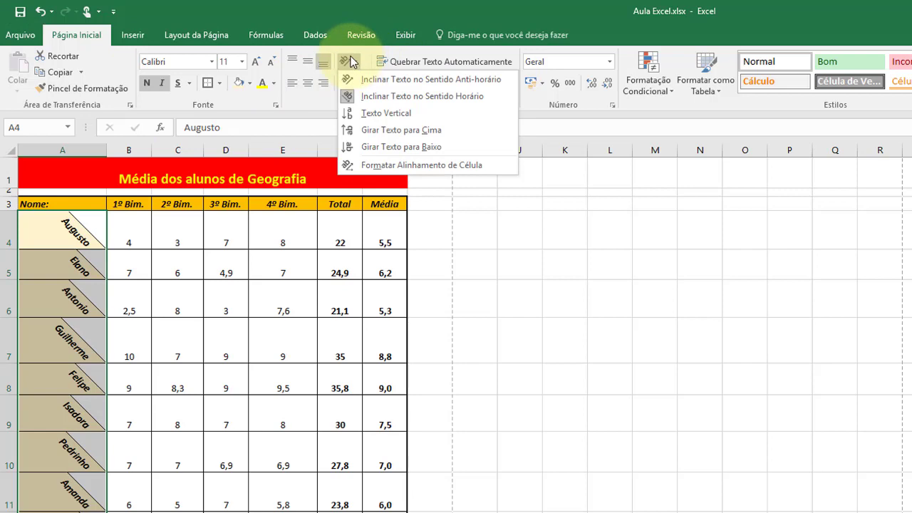
{"action": "left_click", "coordinate": [356, 165]}
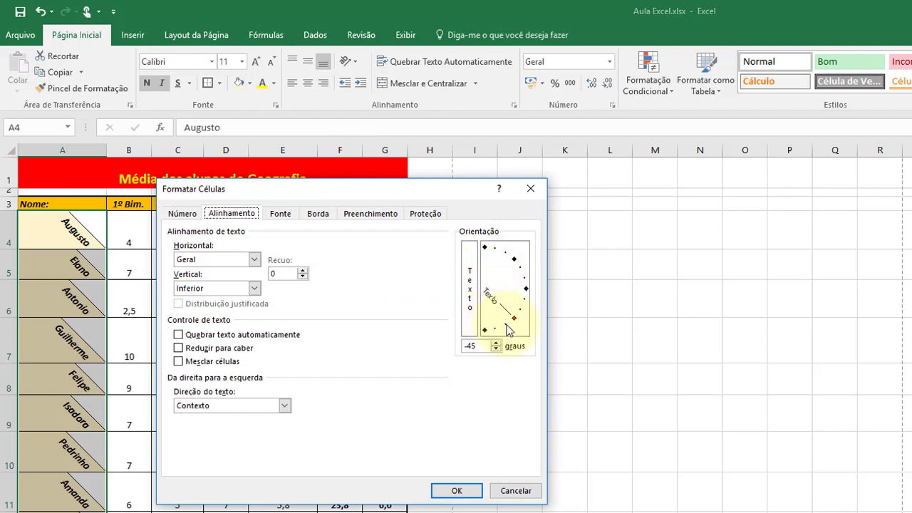
Set the names' text orientation back to 0 degrees in the Alignment settings.
{"action": "left_click_drag", "start_coordinate": [509, 329], "coordinate": [525, 258]}
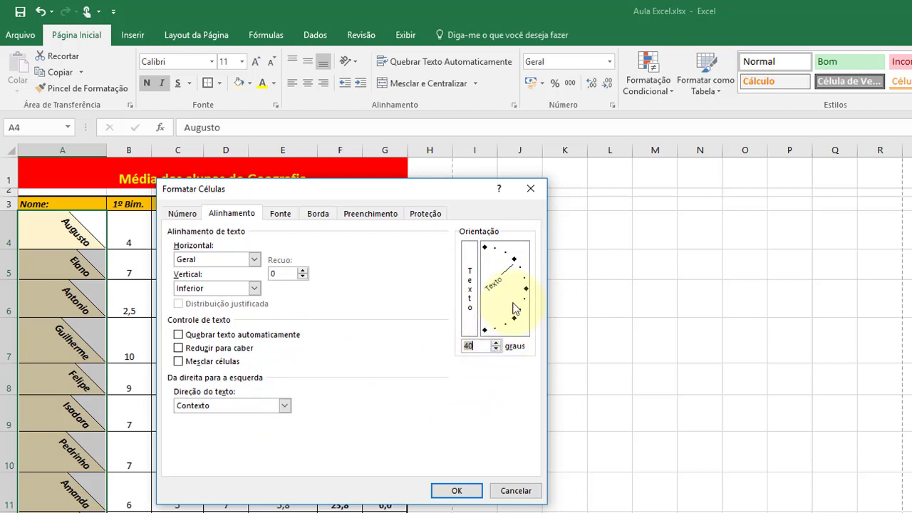
{"action": "left_click_drag", "start_coordinate": [517, 268], "coordinate": [533, 289]}
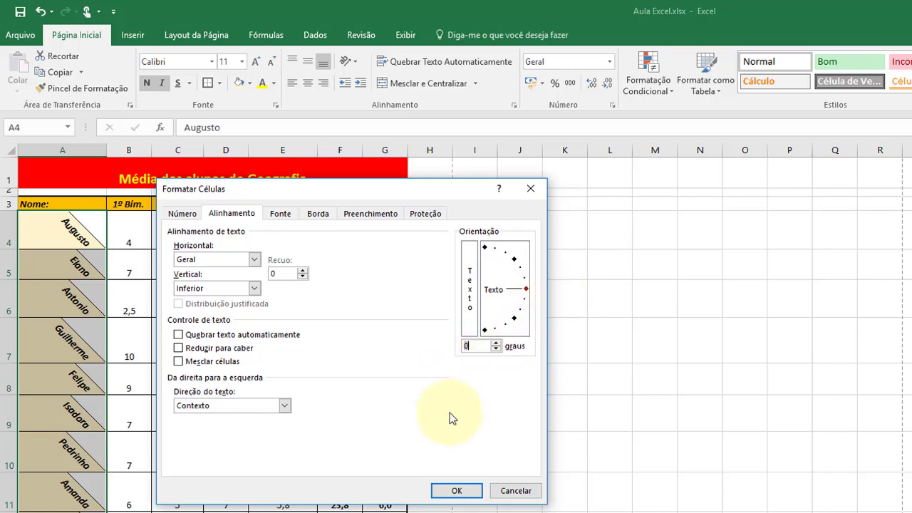
{"action": "left_click", "coordinate": [460, 490]}
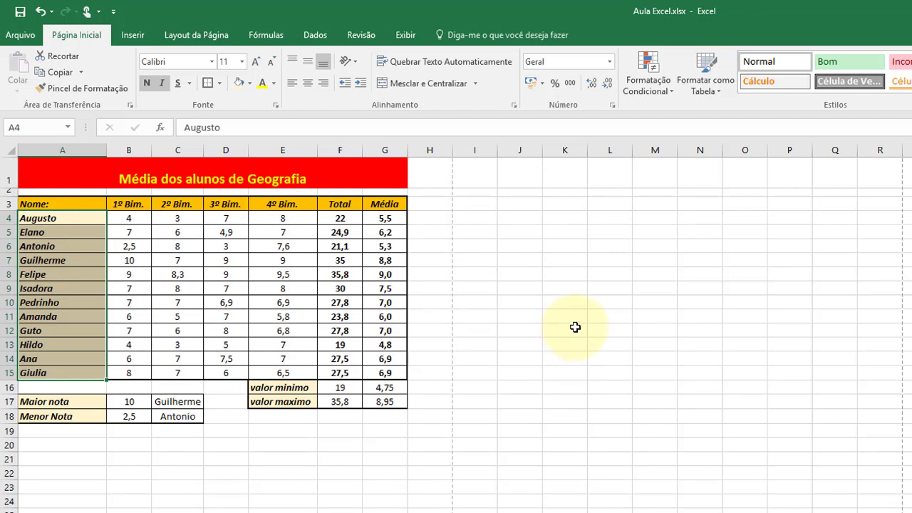
{"action": "left_click", "coordinate": [541, 326]}
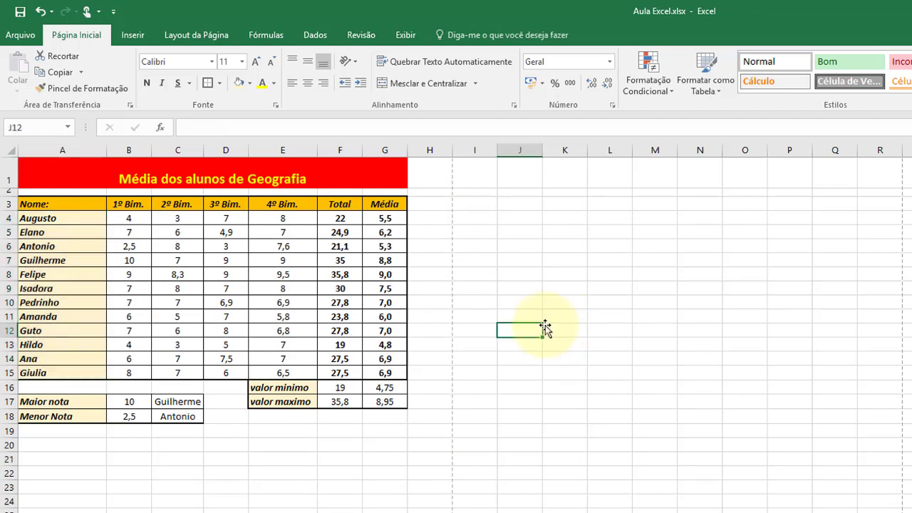
Start editing the first student's name in cell A4.
{"action": "left_click", "coordinate": [153, 179]}
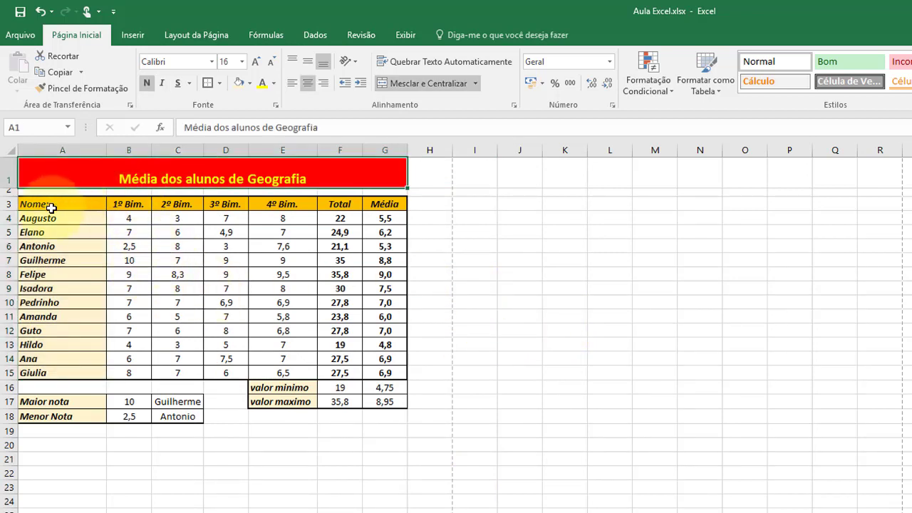
{"action": "left_click", "coordinate": [59, 221]}
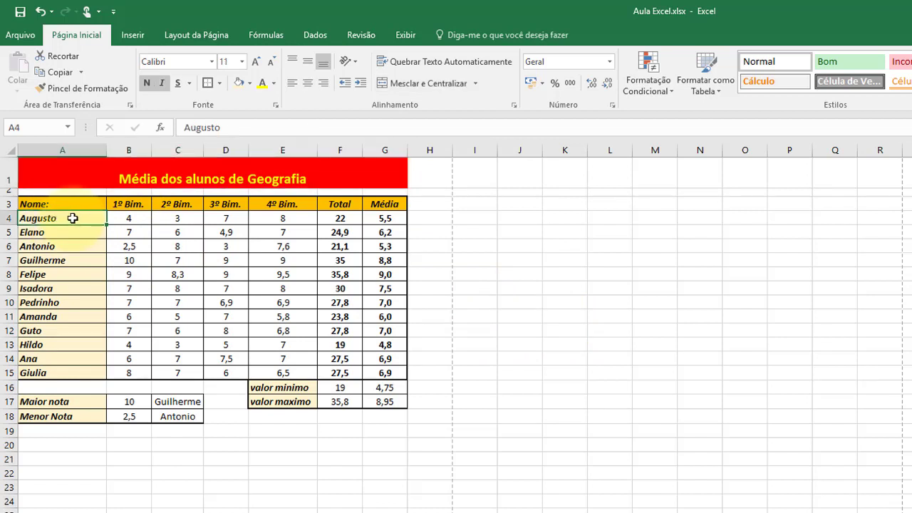
{"action": "double_click", "coordinate": [72, 218]}
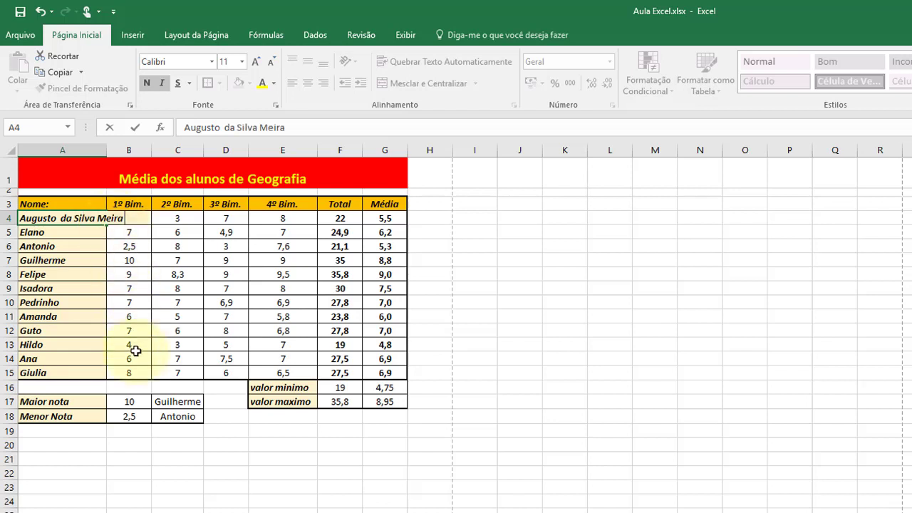
Enter the student's full name in A4, widen column A to fit it, then narrow it again.
{"action": "left_click", "coordinate": [129, 387]}
{"action": "left_click", "coordinate": [83, 219]}
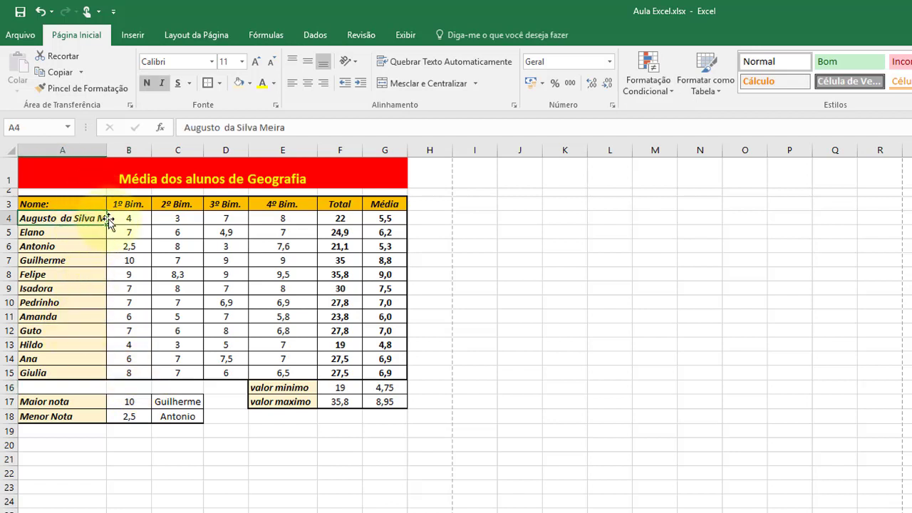
{"action": "left_click_drag", "start_coordinate": [107, 149], "coordinate": [127, 150]}
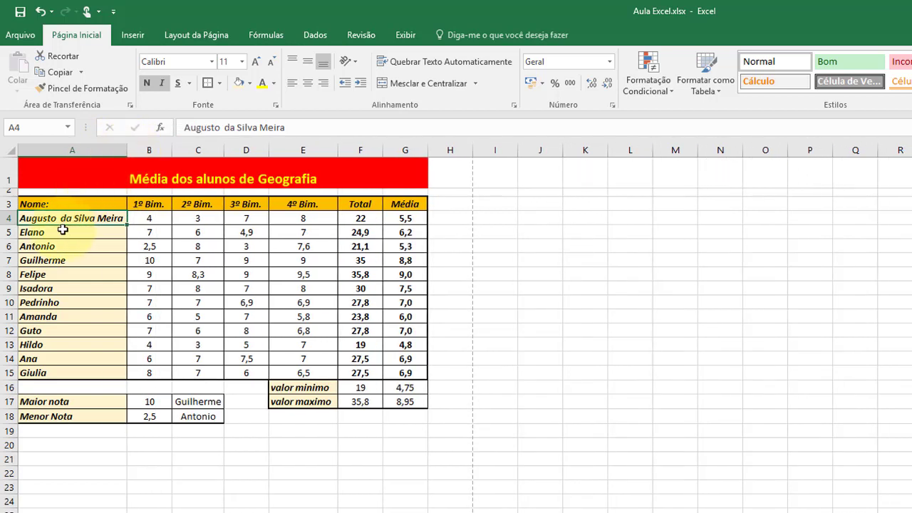
{"action": "left_click_drag", "start_coordinate": [127, 149], "coordinate": [77, 145]}
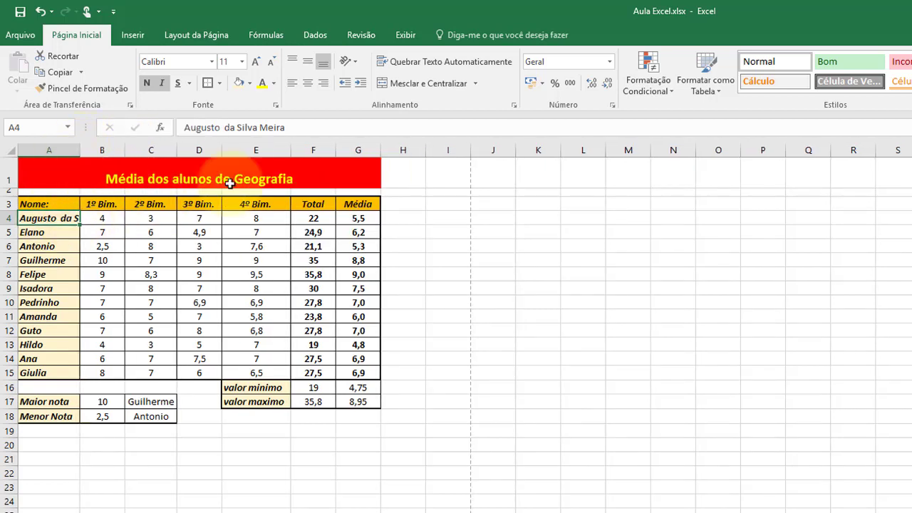
{"action": "left_click", "coordinate": [355, 62]}
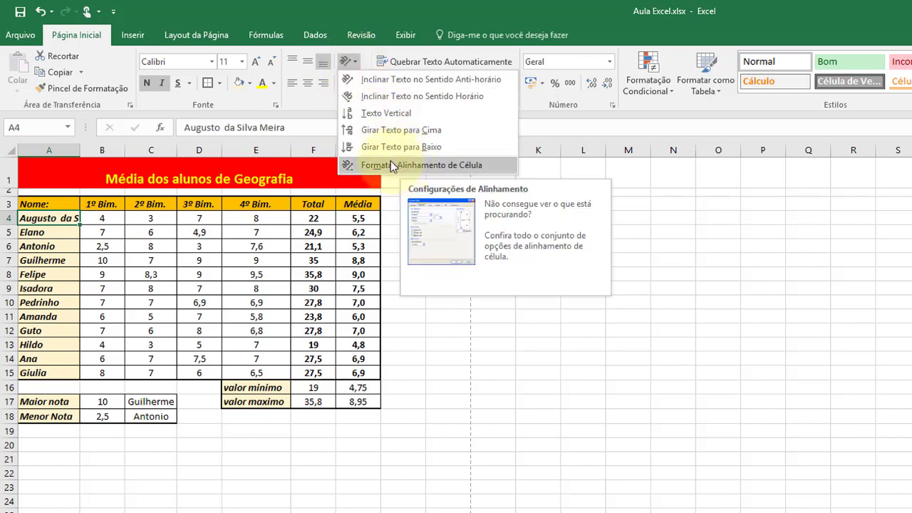
Turn on Shrink to fit for A4 and widen column A to show the full name.
{"action": "right_click", "coordinate": [69, 218]}
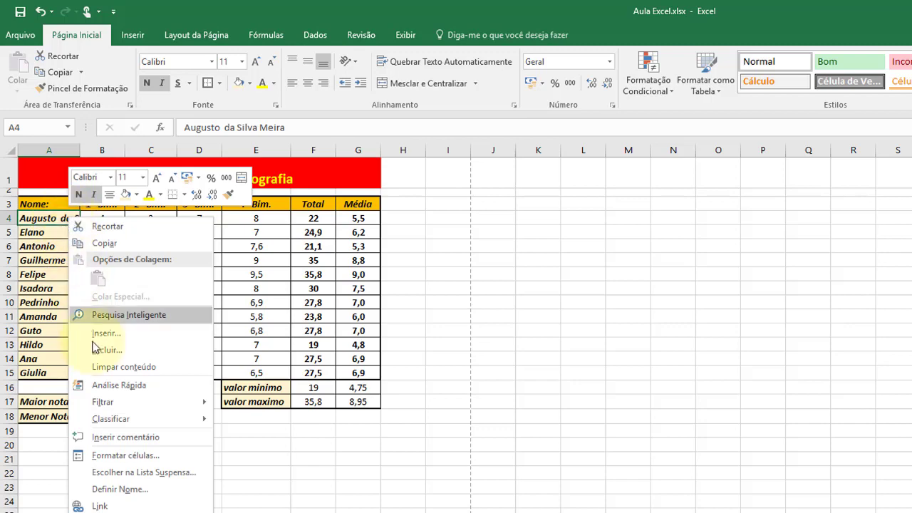
{"action": "left_click", "coordinate": [128, 456]}
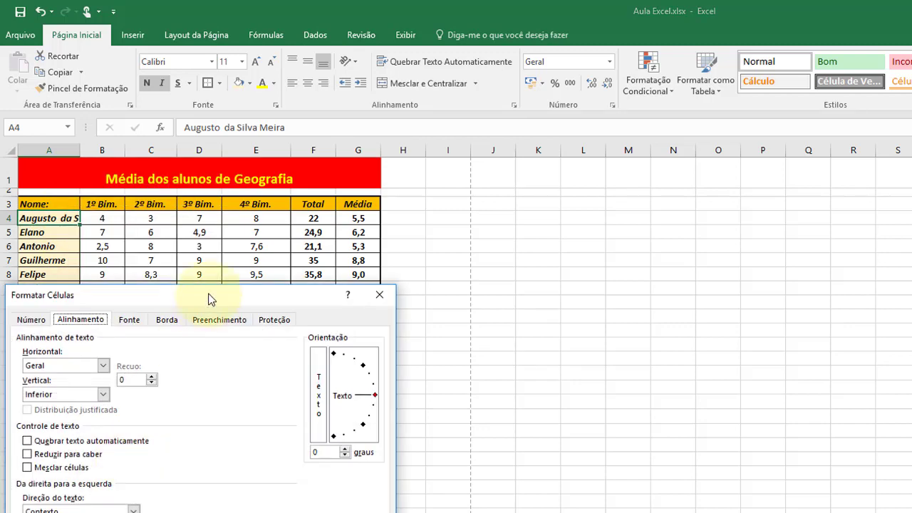
{"action": "left_click_drag", "start_coordinate": [211, 299], "coordinate": [636, 252]}
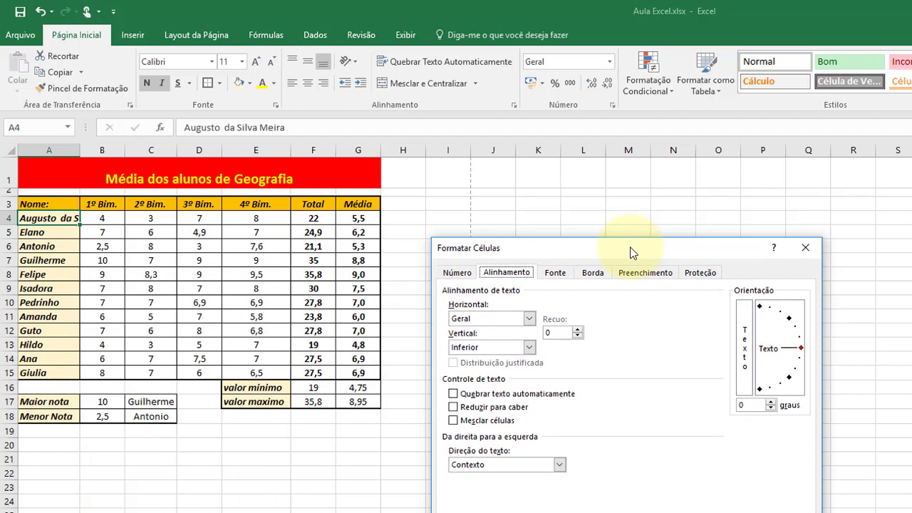
{"action": "left_click", "coordinate": [480, 409]}
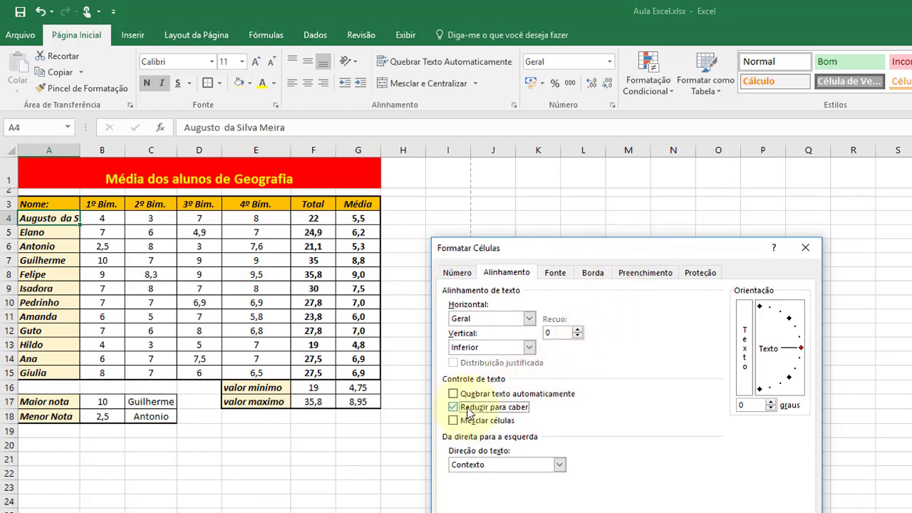
{"action": "key", "text": "Return"}
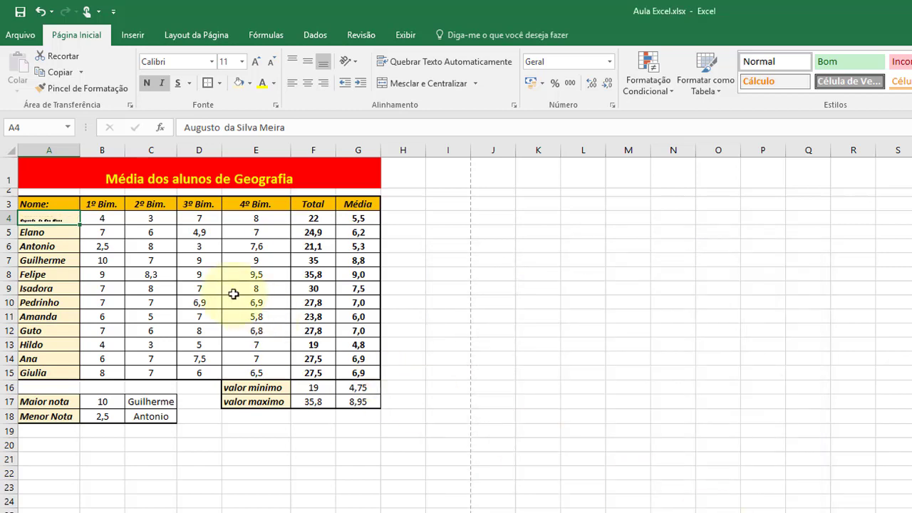
{"action": "left_click_drag", "start_coordinate": [98, 149], "coordinate": [144, 149]}
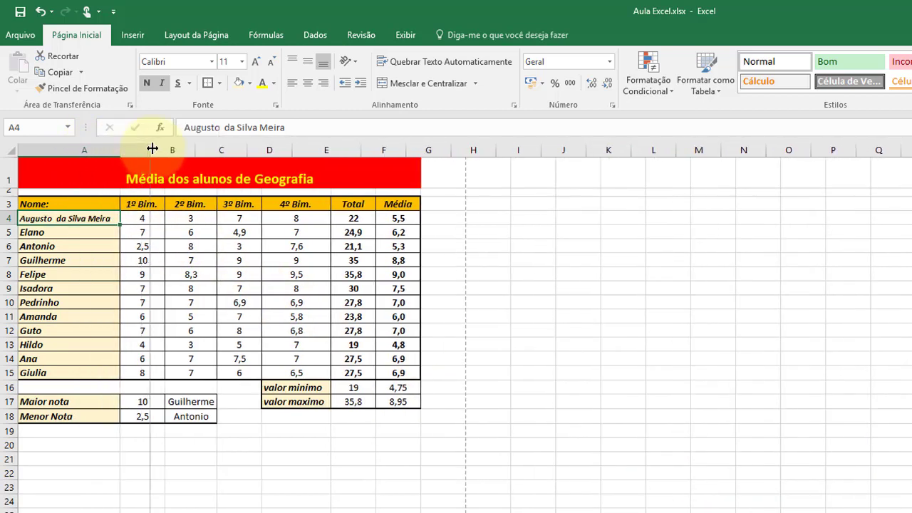
{"action": "mouse_move", "coordinate": [143, 148]}
{"action": "left_mouse_down"}
{"action": "mouse_move", "coordinate": [83, 143]}
{"action": "mouse_move", "coordinate": [159, 149]}
{"action": "mouse_move", "coordinate": [113, 143]}
{"action": "mouse_move", "coordinate": [106, 149]}
{"action": "mouse_move", "coordinate": [128, 155]}
{"action": "mouse_move", "coordinate": [84, 157]}
{"action": "mouse_move", "coordinate": [138, 149]}
{"action": "left_mouse_up"}
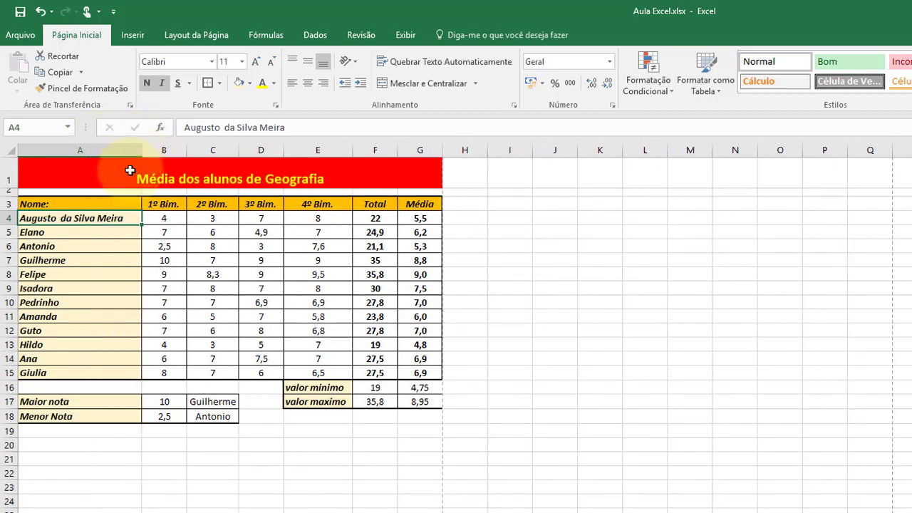
Switch A4 from Shrink to fit to Wrap text, narrow column A, and make row 4 taller.
{"action": "right_click", "coordinate": [123, 219]}
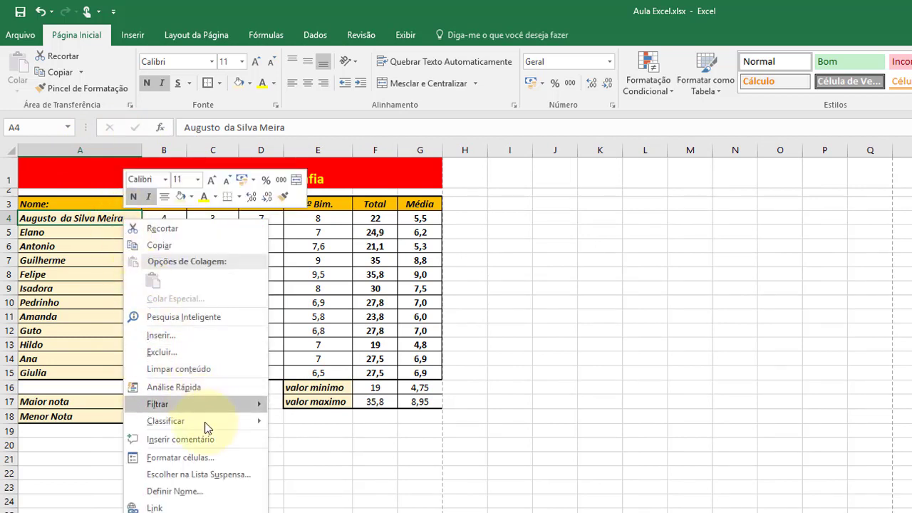
{"action": "left_click", "coordinate": [218, 455]}
{"action": "left_click", "coordinate": [84, 455]}
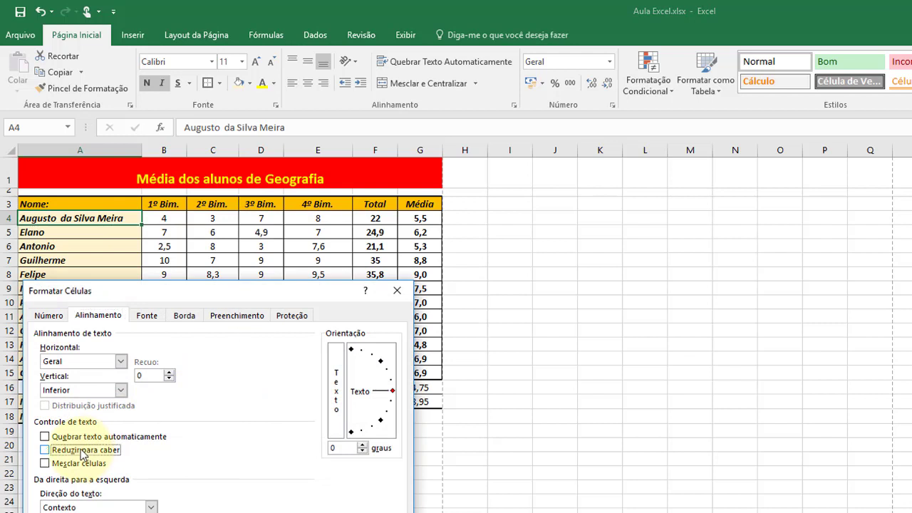
{"action": "left_click", "coordinate": [77, 438]}
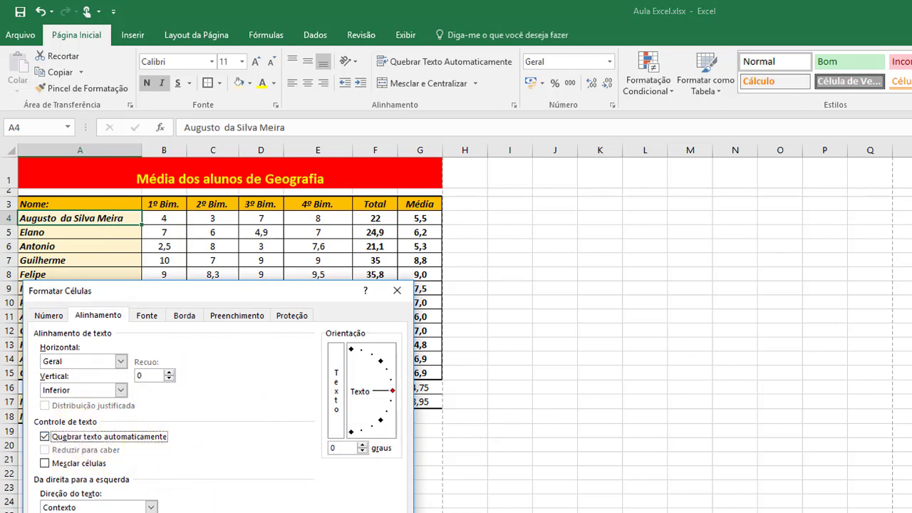
{"action": "key", "text": "Return"}
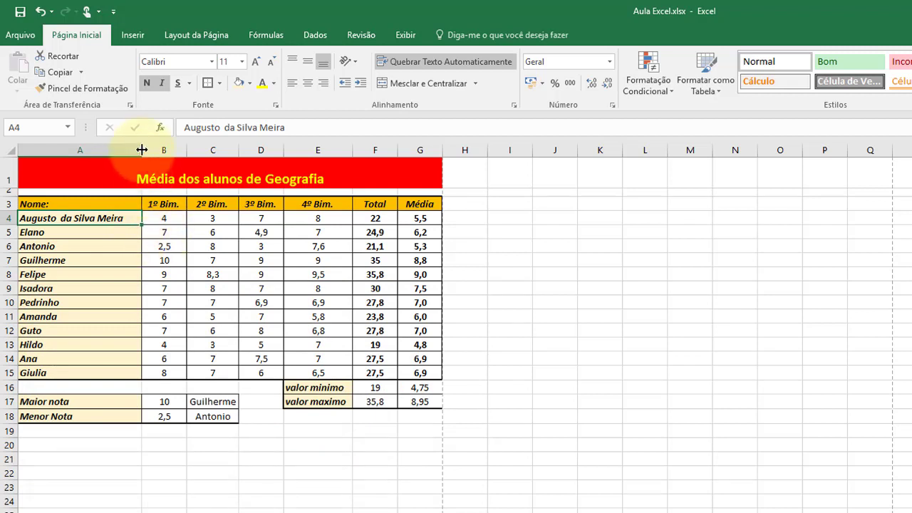
{"action": "left_click_drag", "start_coordinate": [142, 150], "coordinate": [96, 137]}
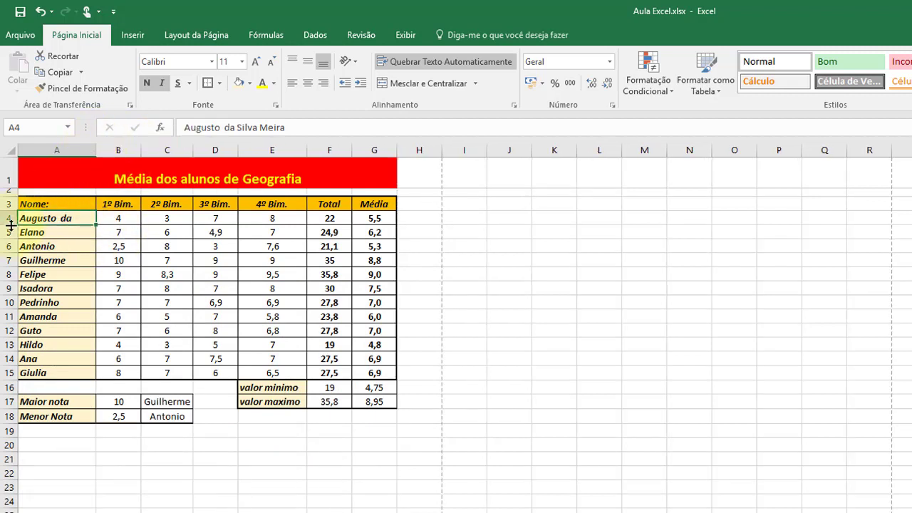
{"action": "left_click_drag", "start_coordinate": [11, 224], "coordinate": [11, 239]}
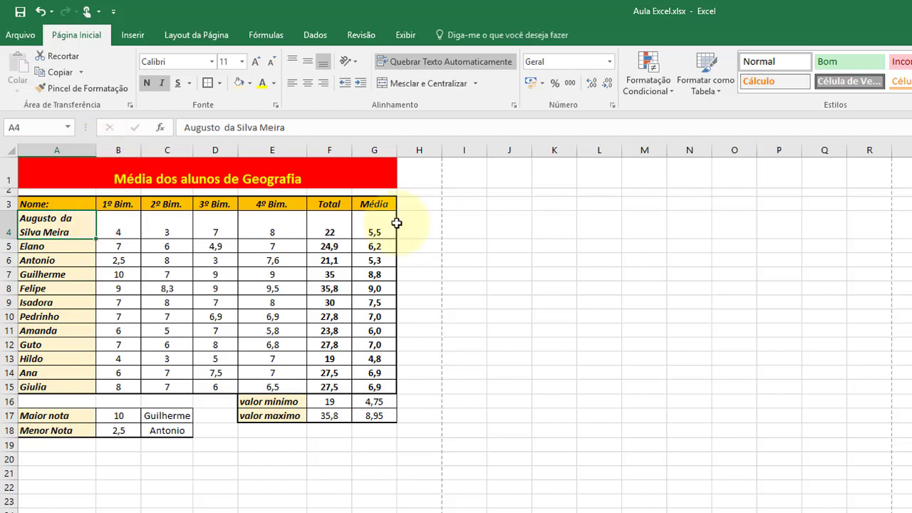
Enter sample test text in cell I5.
{"action": "left_click", "coordinate": [480, 225]}
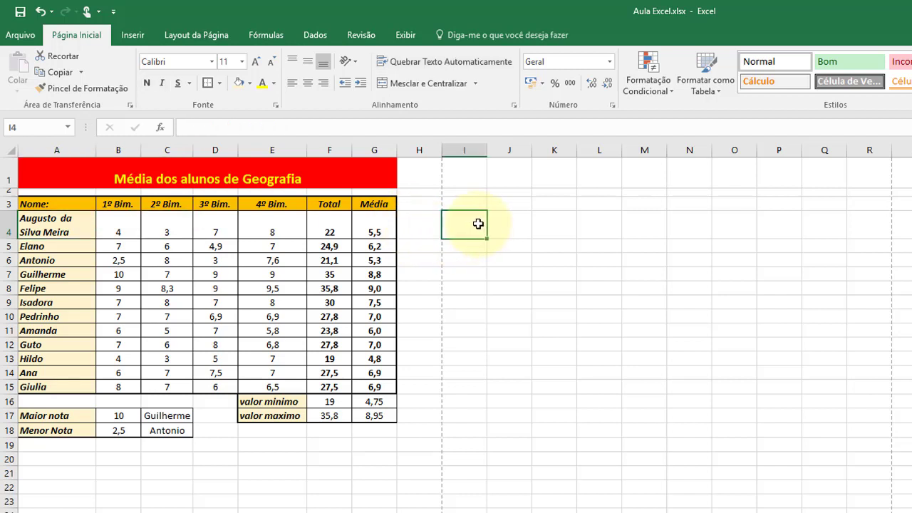
{"action": "left_click", "coordinate": [477, 246]}
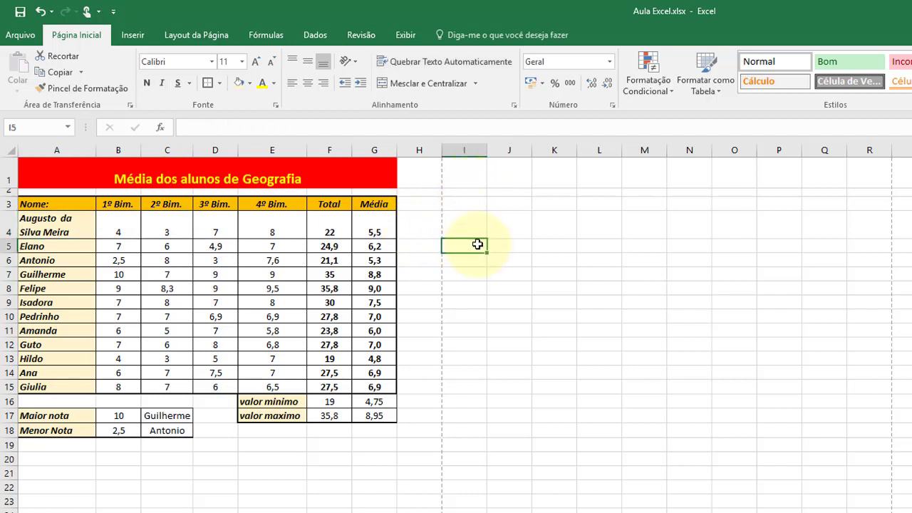
{"action": "type", "text": "dfgdfgdfgd fdgdfg dfg dfgdf gdf gdf"}
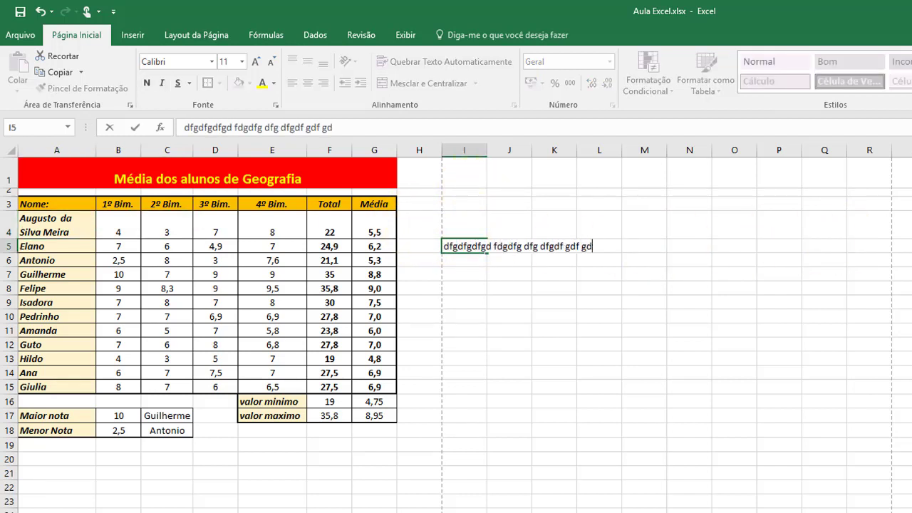
{"action": "type", "text": " gdf gd fgdfgdf gd"}
{"action": "left_click", "coordinate": [730, 360]}
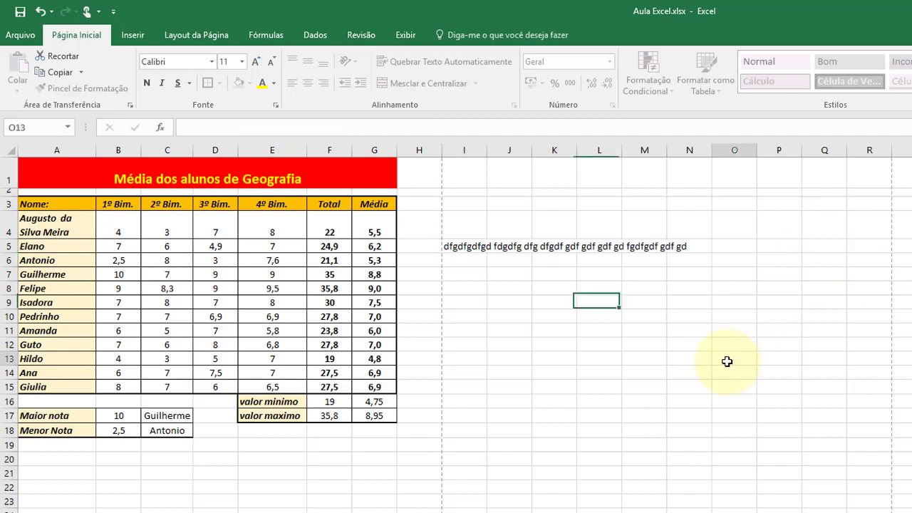
Turn on text wrapping for I5, widen column I, shorten row 5, then clear I5.
{"action": "left_click", "coordinate": [475, 245]}
{"action": "right_click", "coordinate": [474, 246]}
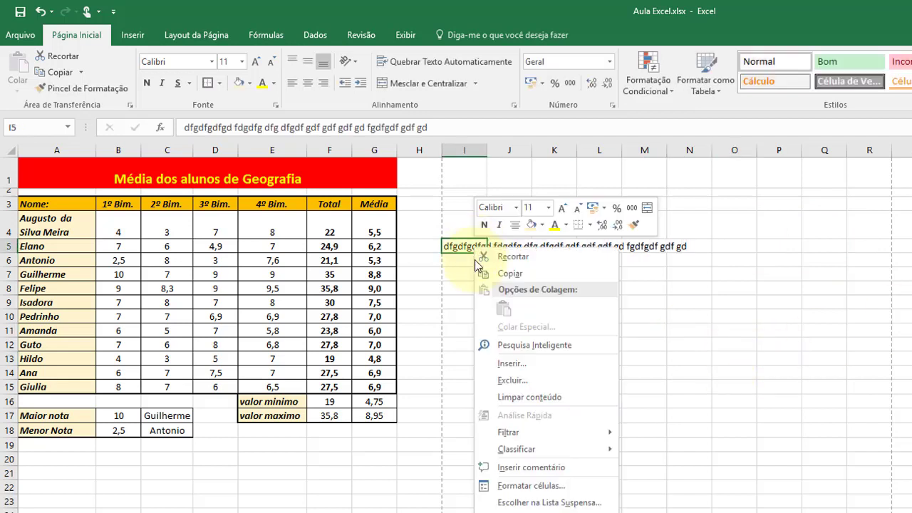
{"action": "left_click", "coordinate": [542, 485]}
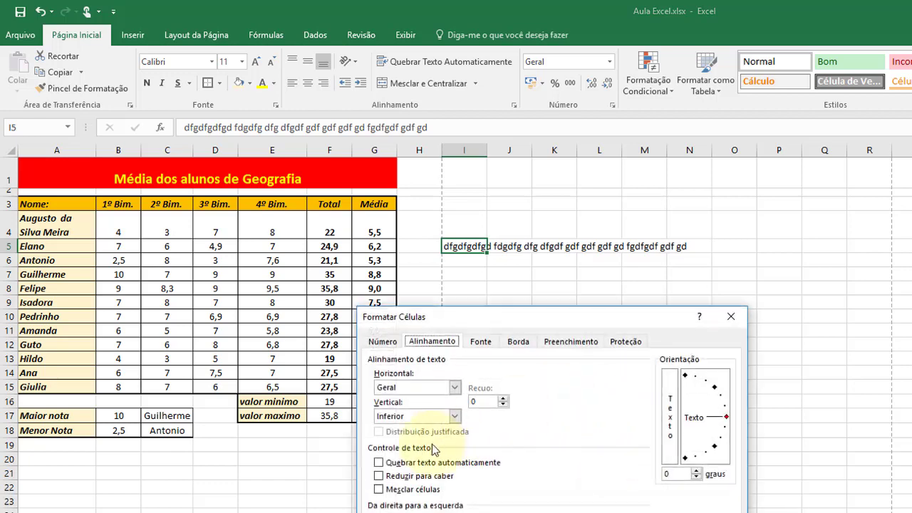
{"action": "left_click", "coordinate": [408, 462]}
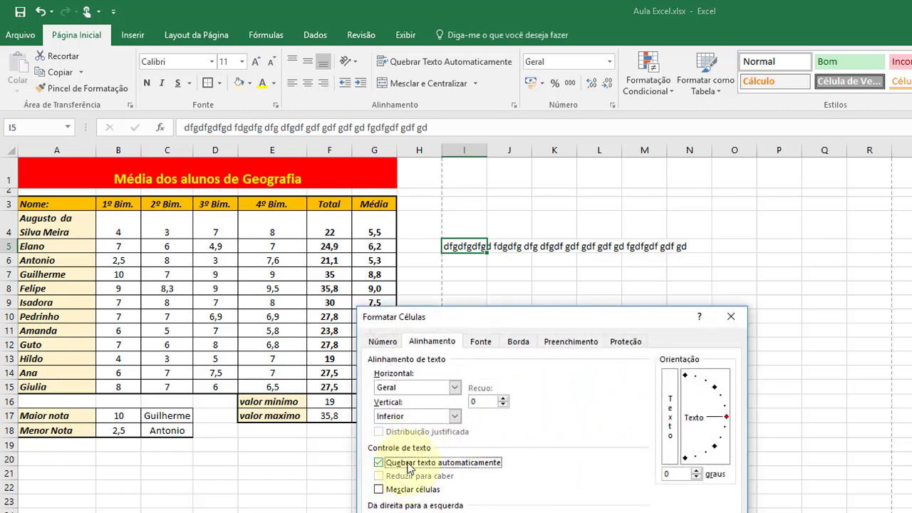
{"action": "key", "text": "Return"}
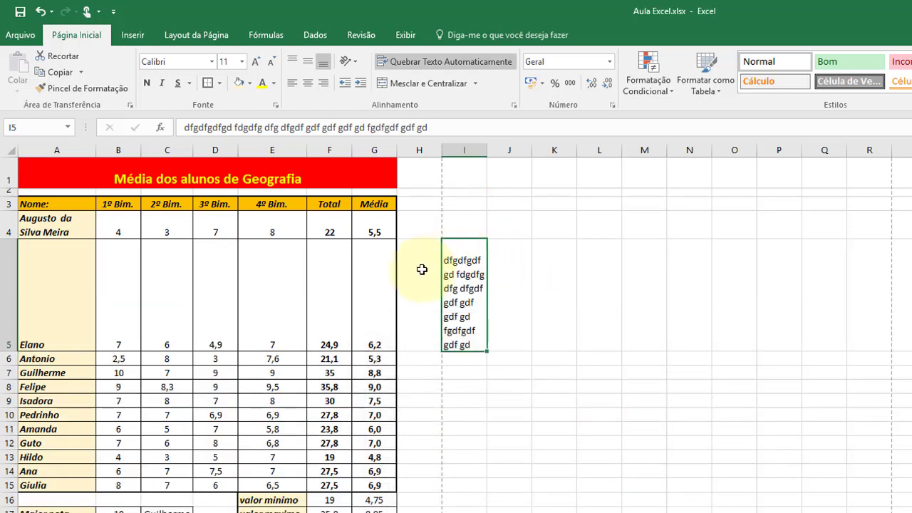
{"action": "left_click_drag", "start_coordinate": [488, 149], "coordinate": [651, 146]}
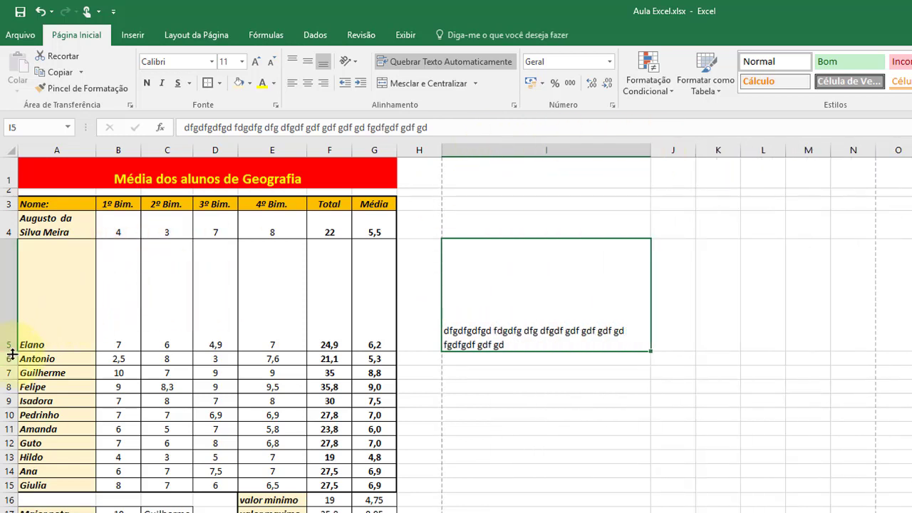
{"action": "mouse_move", "coordinate": [16, 350]}
{"action": "left_mouse_down"}
{"action": "mouse_move", "coordinate": [16, 251]}
{"action": "mouse_move", "coordinate": [16, 278]}
{"action": "left_mouse_up"}
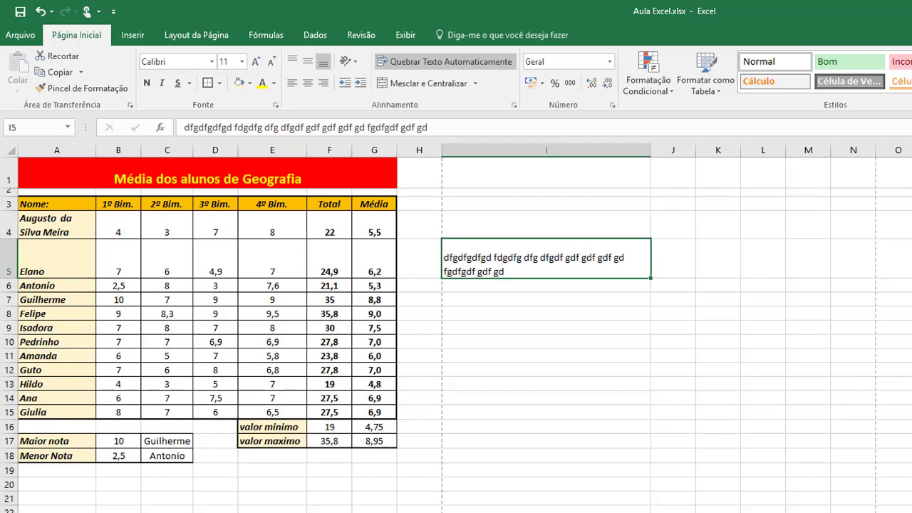
{"action": "key", "text": "Delete"}
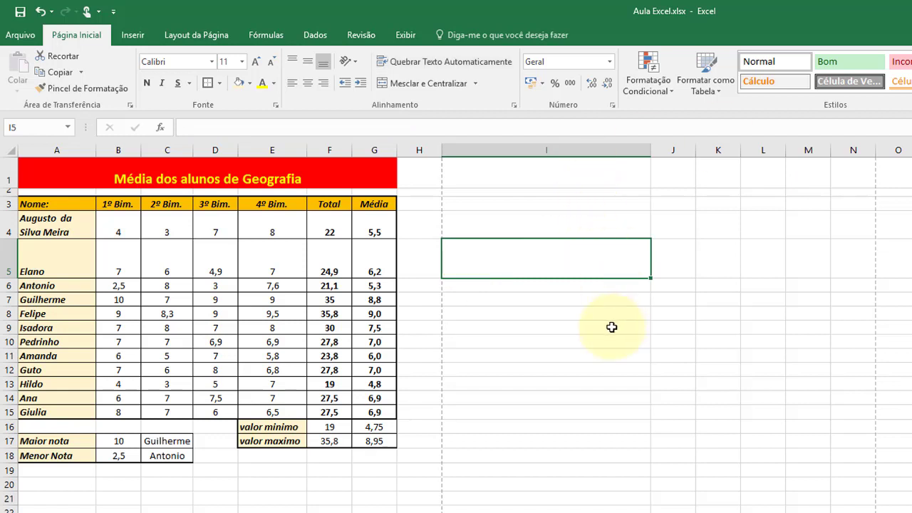
Try resizing row 5's height, then undo to restore its normal height.
{"action": "left_click", "coordinate": [610, 326]}
{"action": "mouse_move", "coordinate": [16, 278]}
{"action": "left_mouse_down"}
{"action": "mouse_move", "coordinate": [16, 252]}
{"action": "mouse_move", "coordinate": [24, 254]}
{"action": "left_mouse_up"}
{"action": "key", "text": "ctrl+z"}
Widen column A so the name in A4 fits on one line.
{"action": "left_click", "coordinate": [27, 229]}
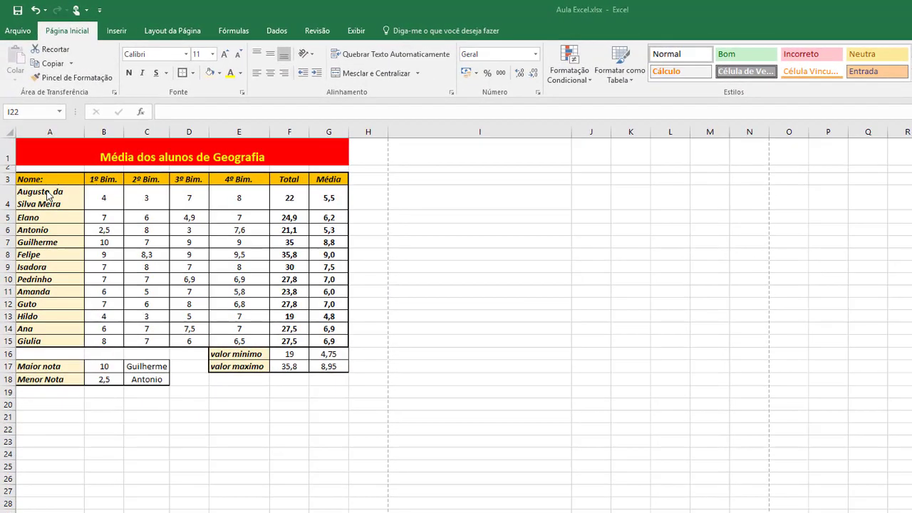
{"action": "left_click", "coordinate": [38, 198]}
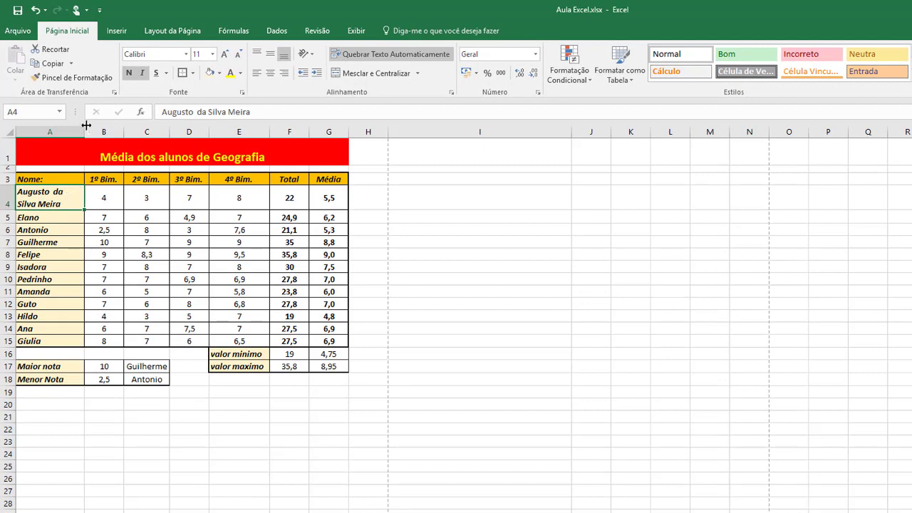
{"action": "left_click_drag", "start_coordinate": [85, 131], "coordinate": [127, 131]}
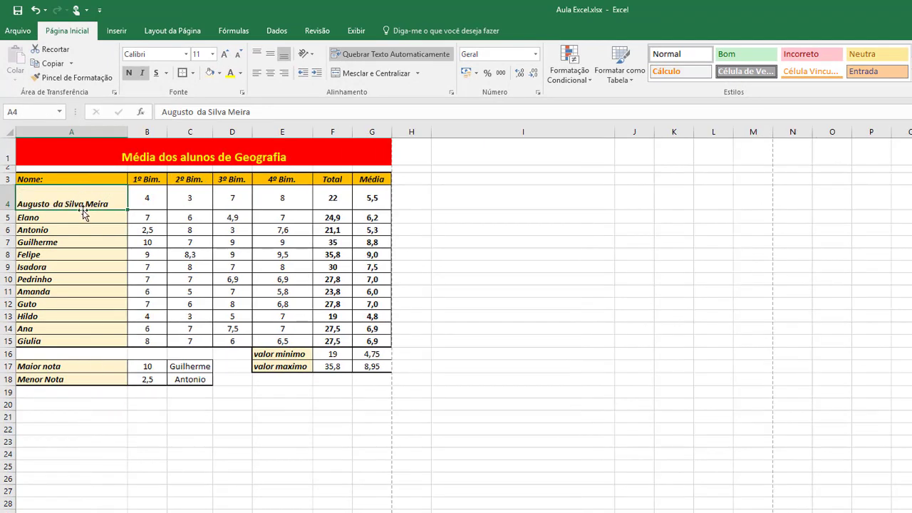
Check A4's text orientation choices without changing anything.
{"action": "right_click", "coordinate": [81, 199]}
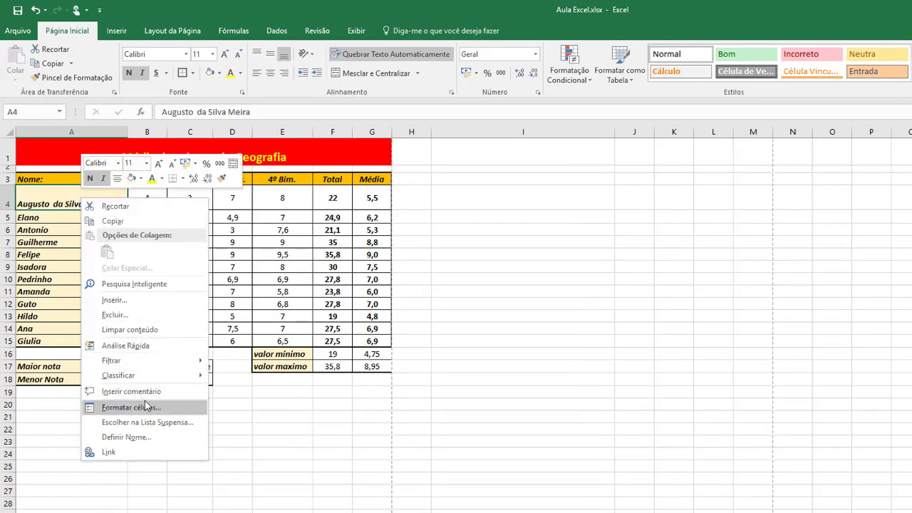
{"action": "left_click", "coordinate": [307, 54]}
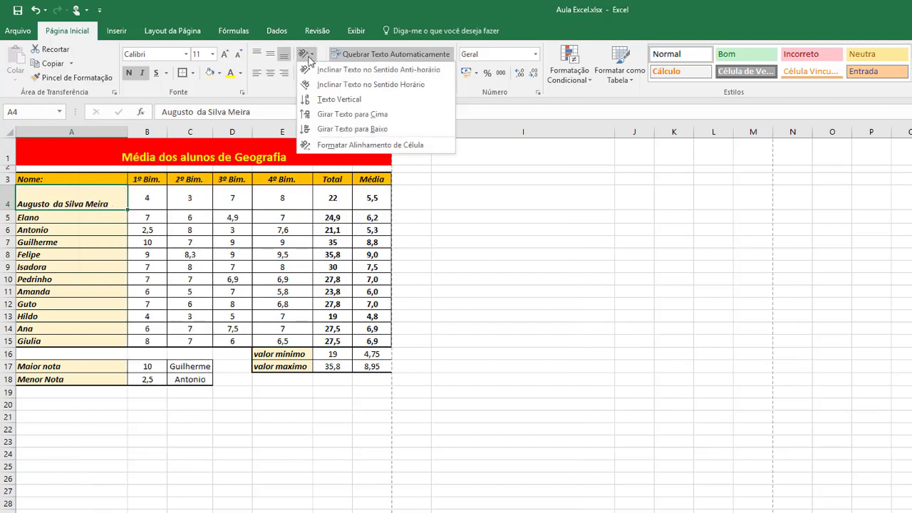
{"action": "key", "text": "Escape"}
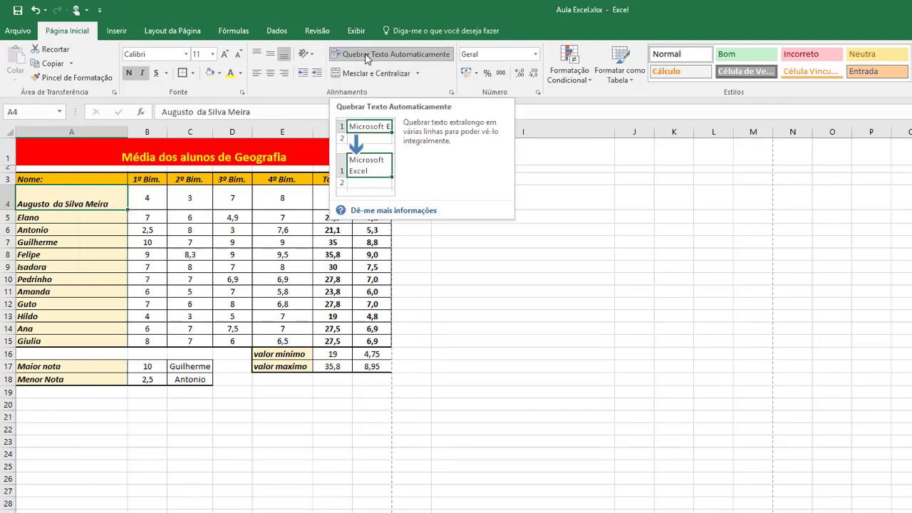
{"action": "left_click", "coordinate": [594, 339]}
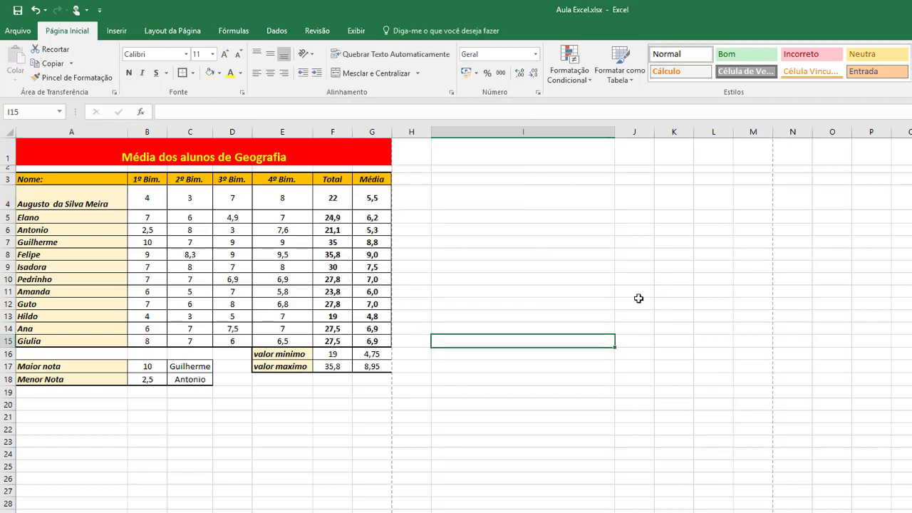
Enter test text 'gfhgfhgfhgfgfhgfh' in J12, apply Quebrar Texto Automaticamente, and widen column J.
{"action": "left_click", "coordinate": [638, 302]}
{"action": "type", "text": "gfhgfhgfhgfgfhgfh"}
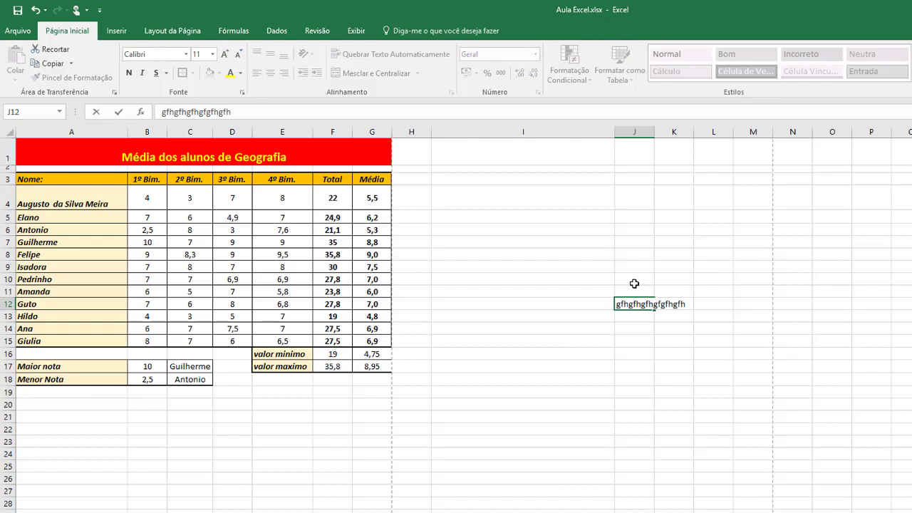
{"action": "left_click", "coordinate": [641, 364]}
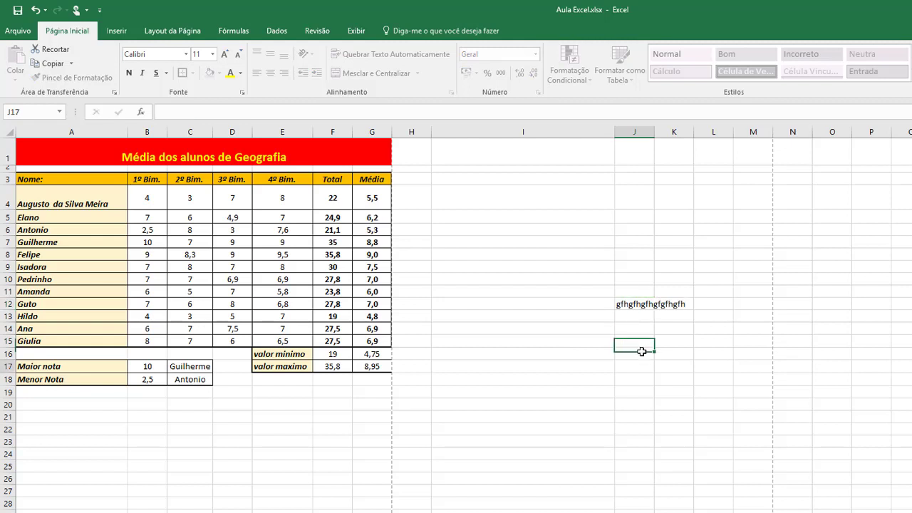
{"action": "left_click", "coordinate": [639, 305]}
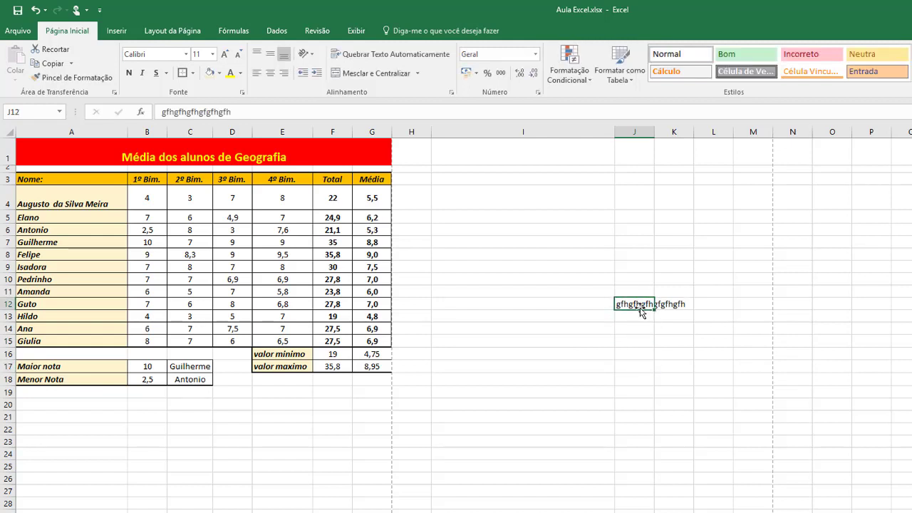
{"action": "left_click", "coordinate": [397, 54]}
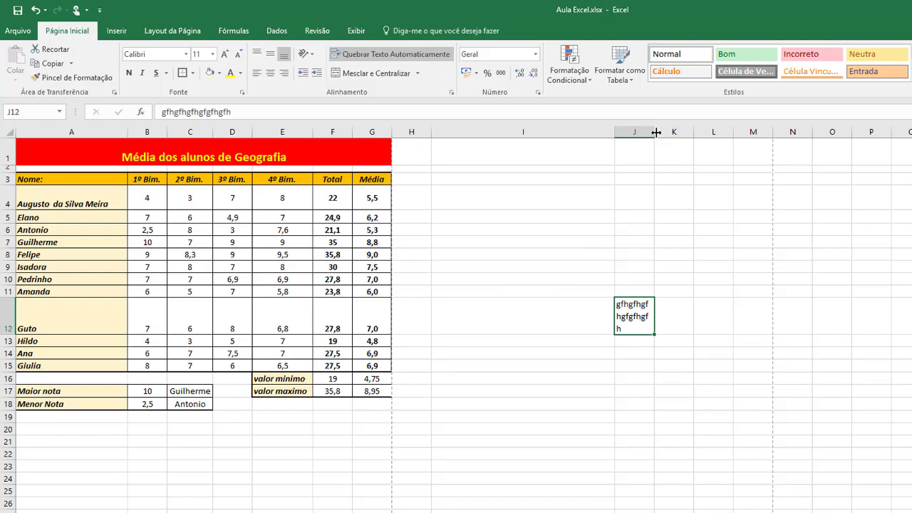
{"action": "left_click_drag", "start_coordinate": [654, 131], "coordinate": [693, 132]}
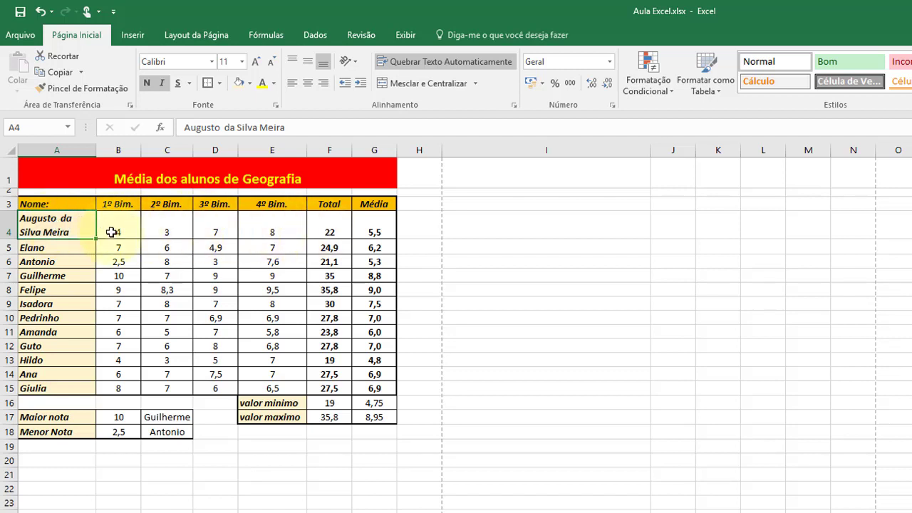
Apply Alinhar no Meio to the grades in B4:G4, level with the two-line A4 name.
{"action": "left_click_drag", "start_coordinate": [112, 232], "coordinate": [372, 232]}
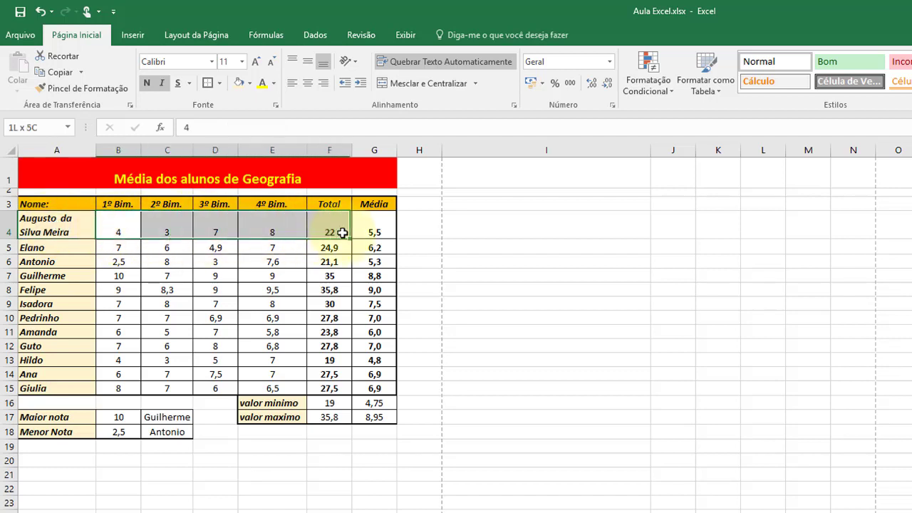
{"action": "left_click", "coordinate": [309, 62]}
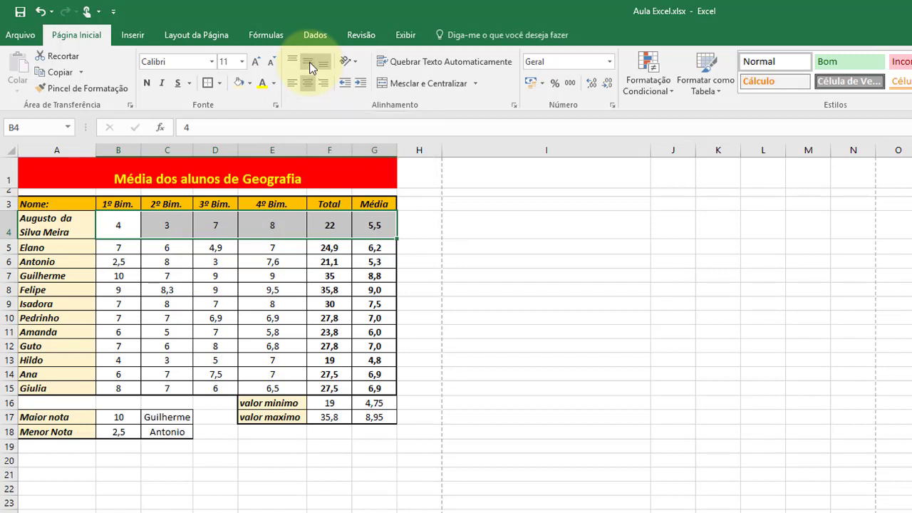
{"action": "left_click", "coordinate": [446, 259]}
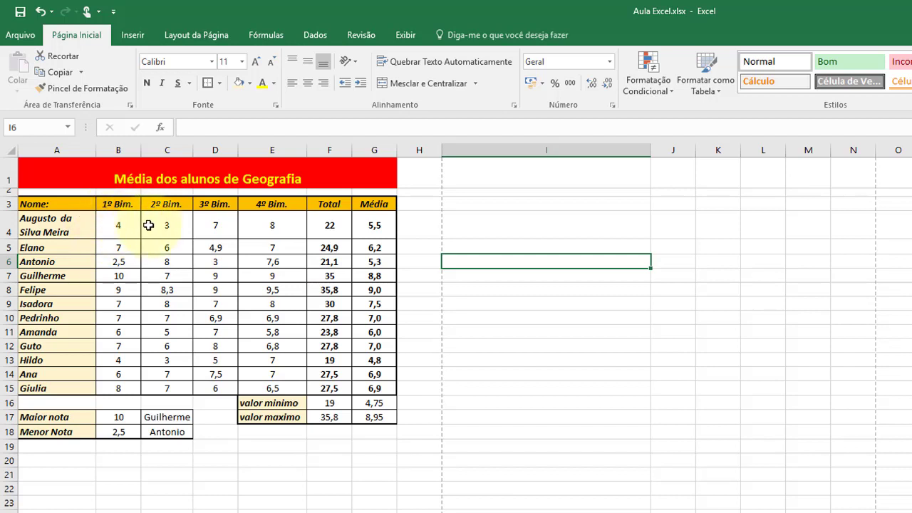
{"action": "left_click", "coordinate": [489, 486]}
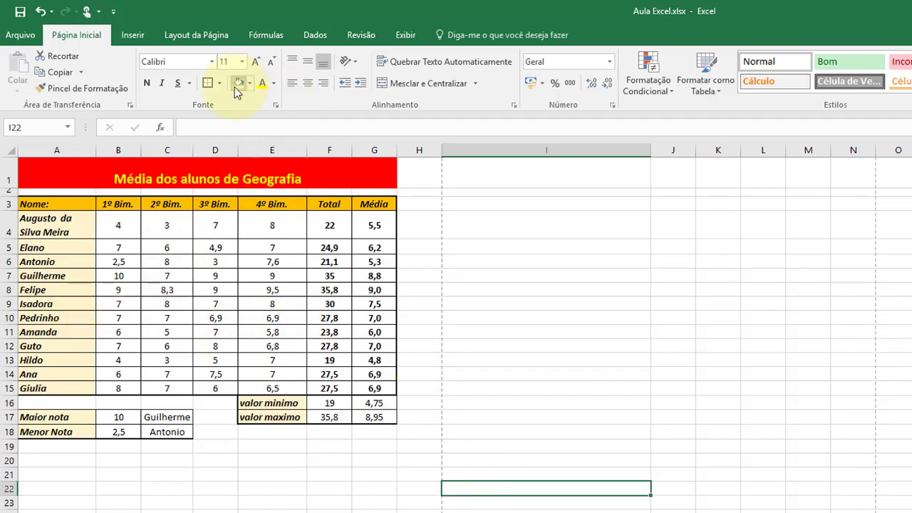